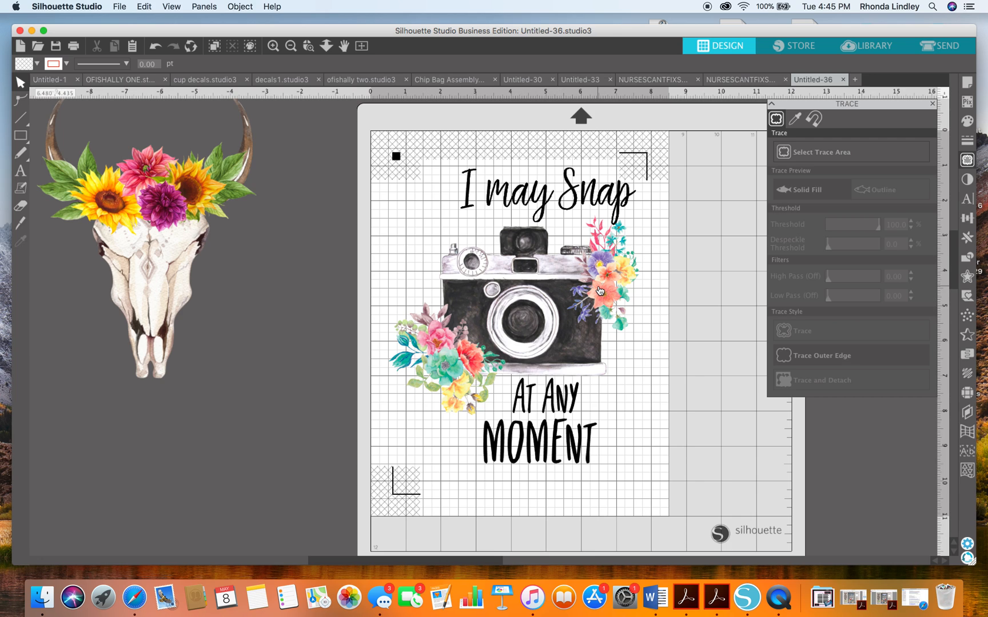
Step: Mark a trace area over the camera and its flowers, and move the quote text off the page beside the skull
left_click(933, 103)
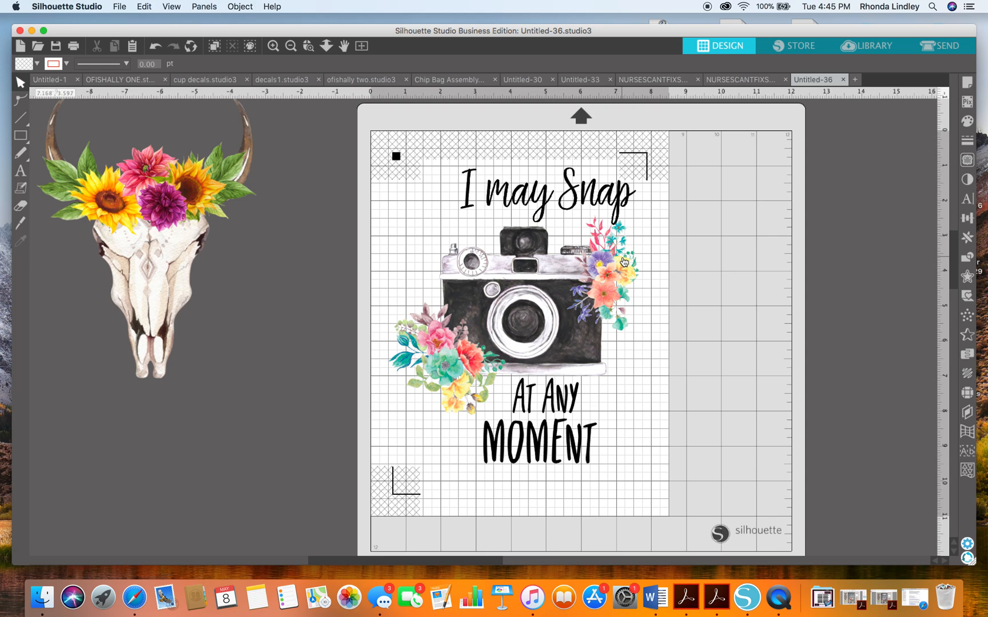
left_click(967, 161)
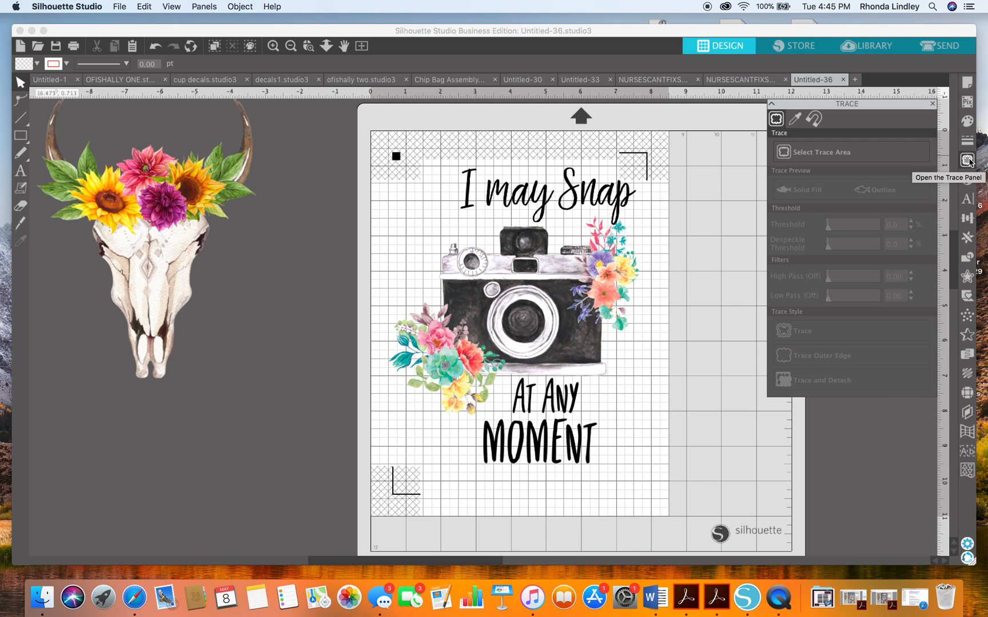
left_click(853, 157)
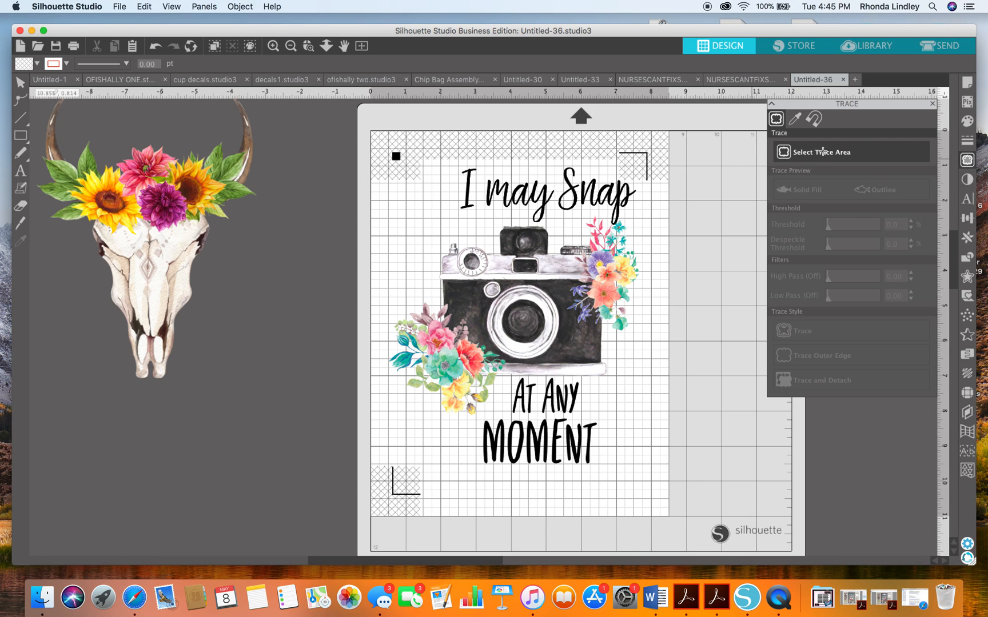
mouse_move(428, 203)
left_mouse_down()
mouse_move(534, 432)
mouse_move(607, 413)
mouse_move(651, 381)
left_mouse_up()
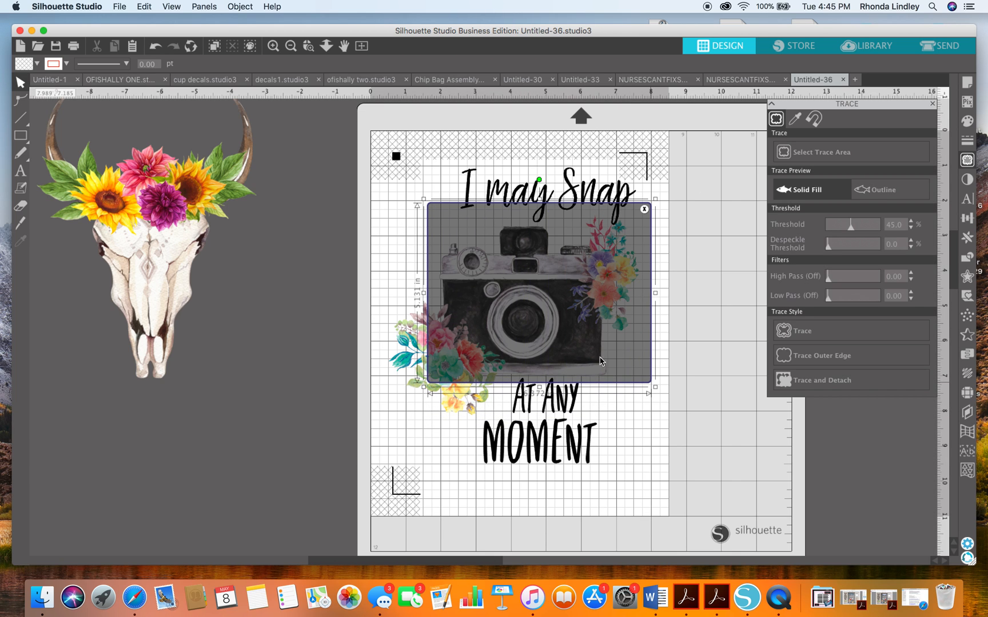
left_click_drag(425, 294, 383, 294)
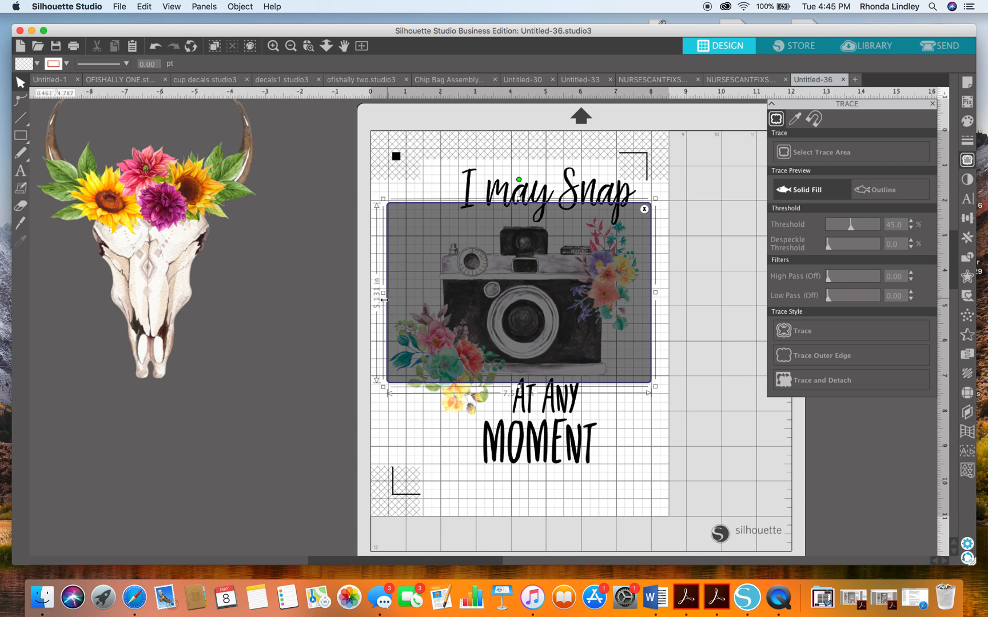
left_click_drag(520, 388, 521, 402)
left_click(527, 455)
left_click_drag(527, 454, 280, 471)
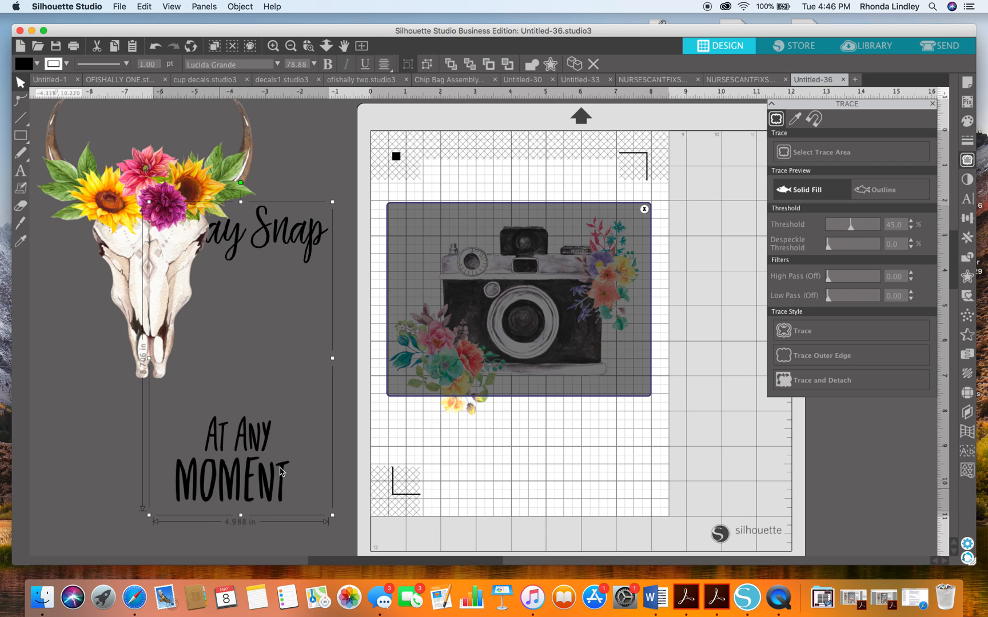
Step: Extend the trace area below the lowest flowers to about 7.5 × 6.3 in and trace the outer edge at 100% threshold
left_click(523, 395)
left_click_drag(519, 399, 519, 429)
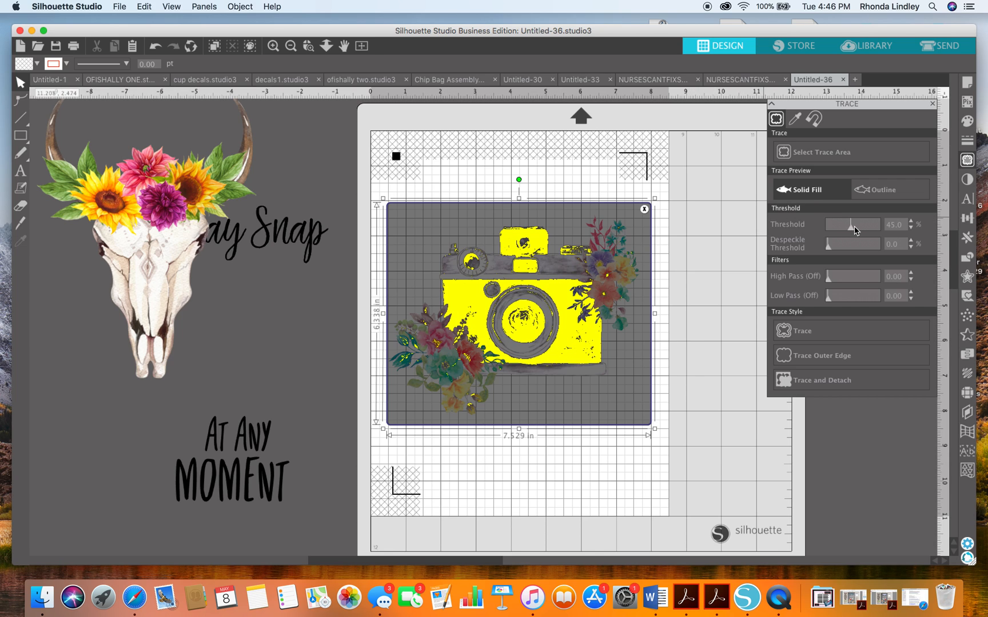
left_click_drag(852, 230, 886, 233)
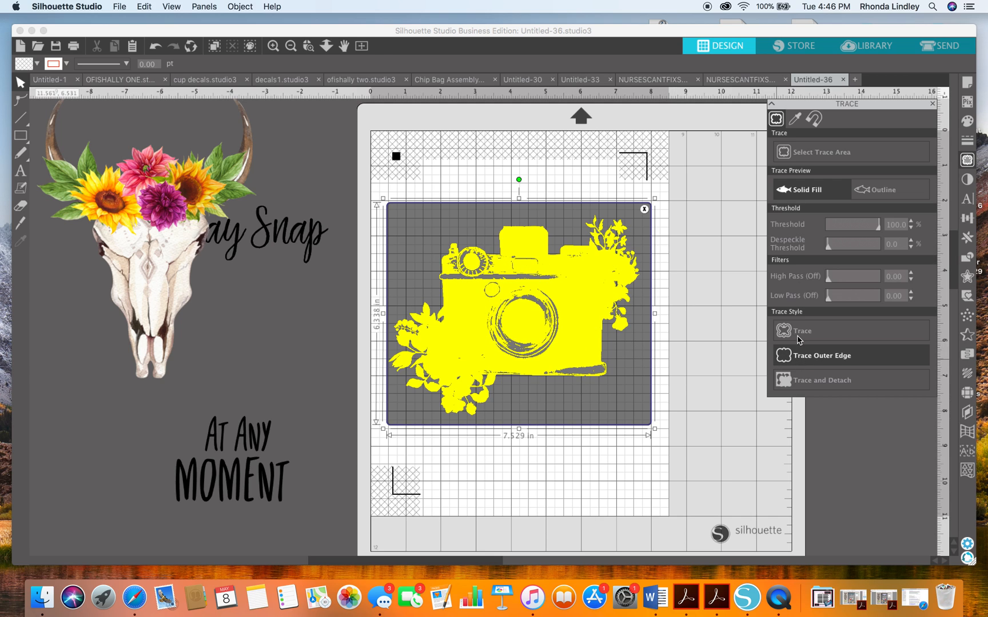
left_click(803, 355)
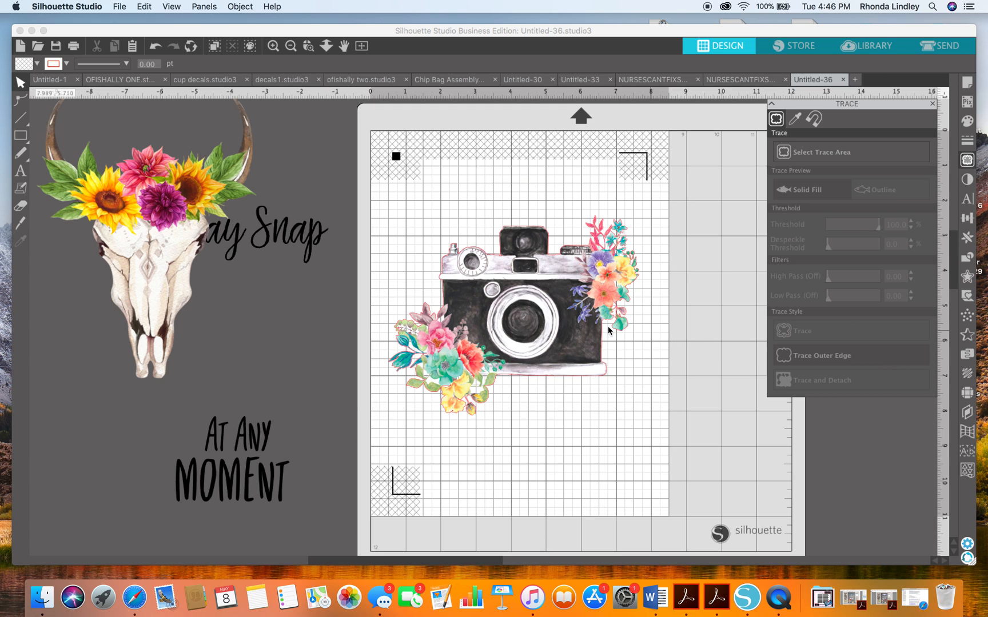
Step: Move the camera image away from its traced outline to inspect the cut line, and undo the moves
mouse_move(556, 342)
left_mouse_down()
mouse_move(603, 402)
mouse_move(668, 444)
left_mouse_up()
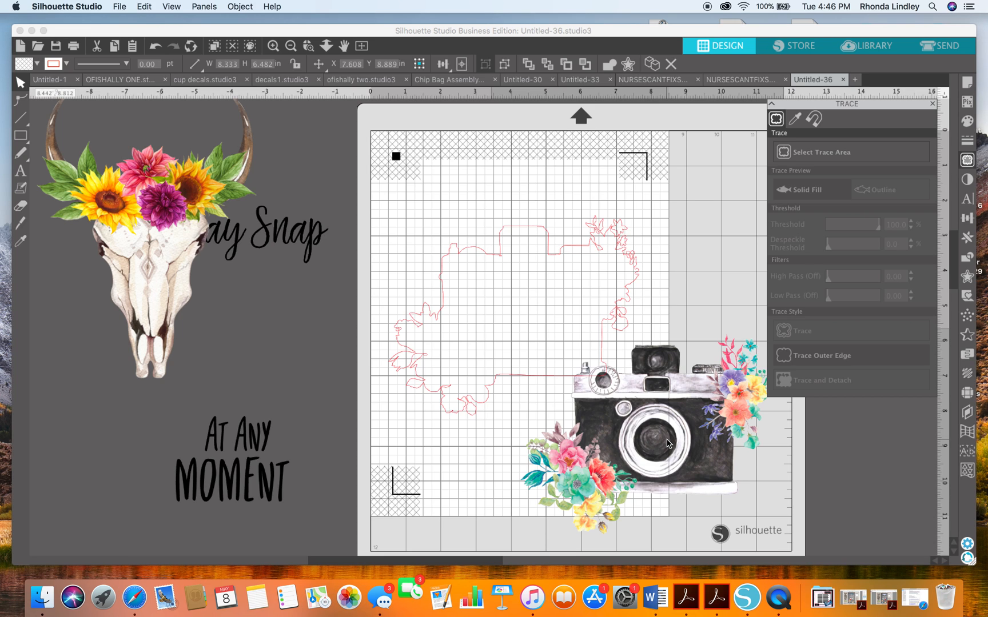
left_click_drag(667, 439, 666, 439)
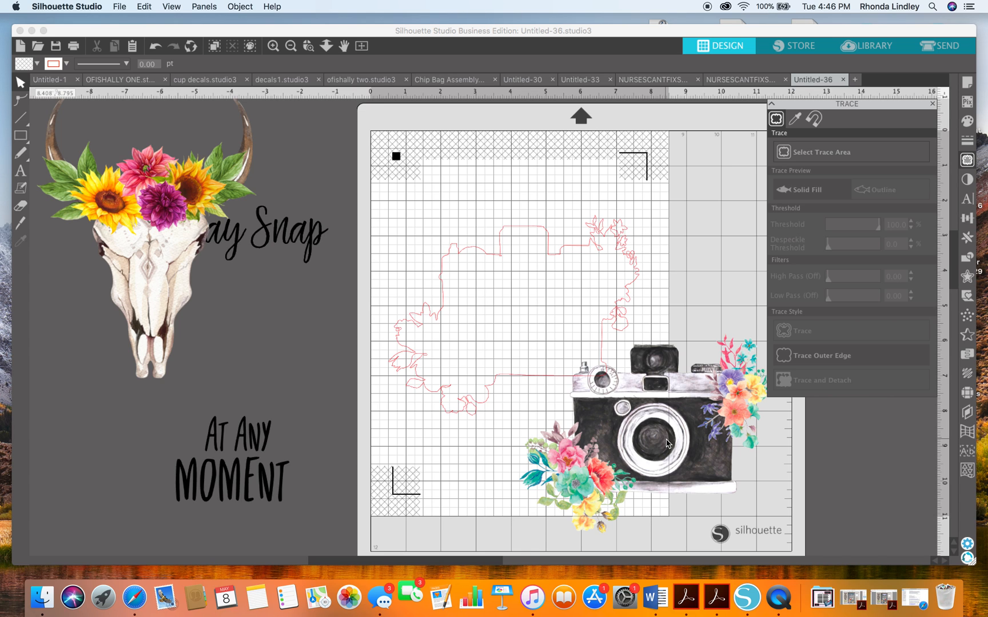
left_click(627, 415)
left_click_drag(627, 415, 494, 298)
key("Escape")
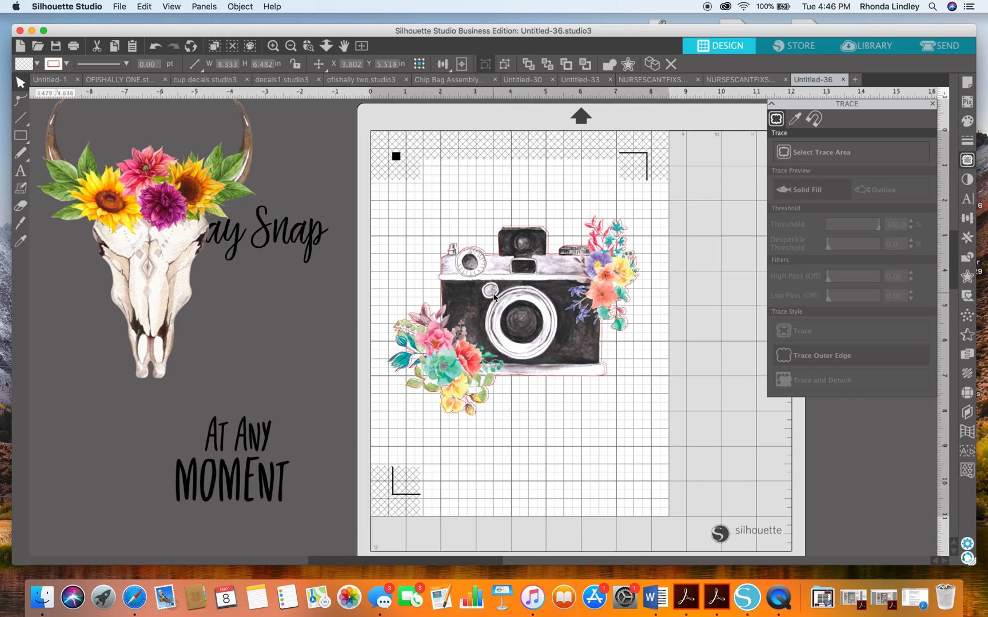
left_click(159, 48)
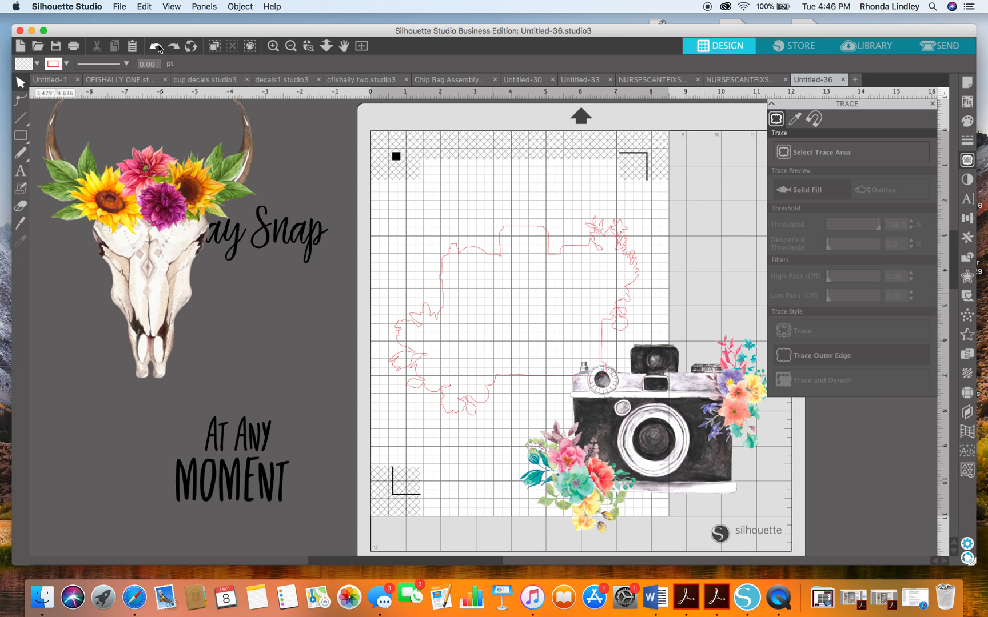
left_click(159, 48)
mouse_move(460, 215)
left_mouse_down()
mouse_move(552, 369)
mouse_move(538, 352)
left_mouse_up()
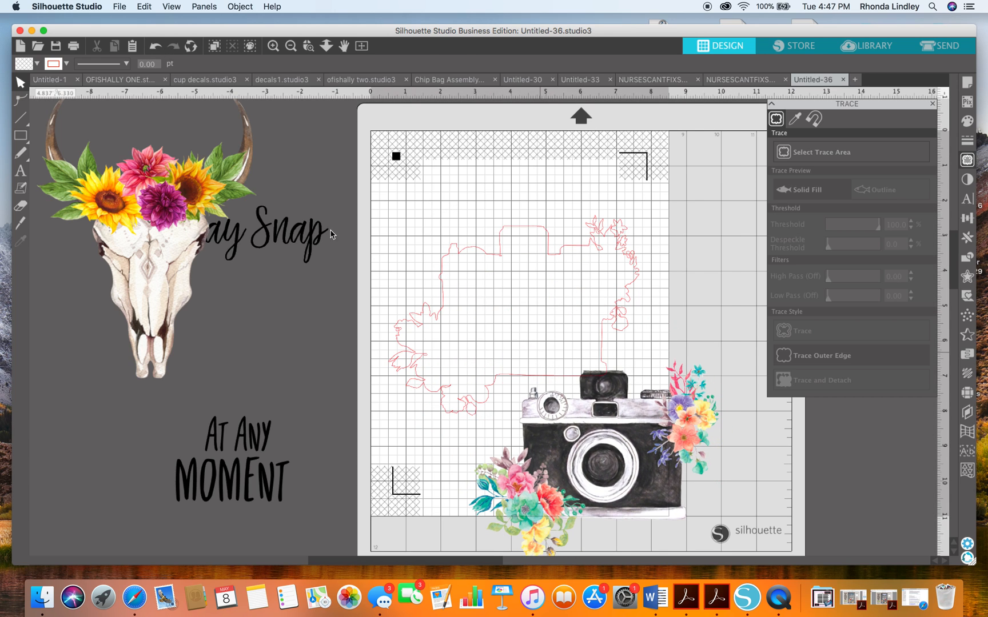
left_click(157, 47)
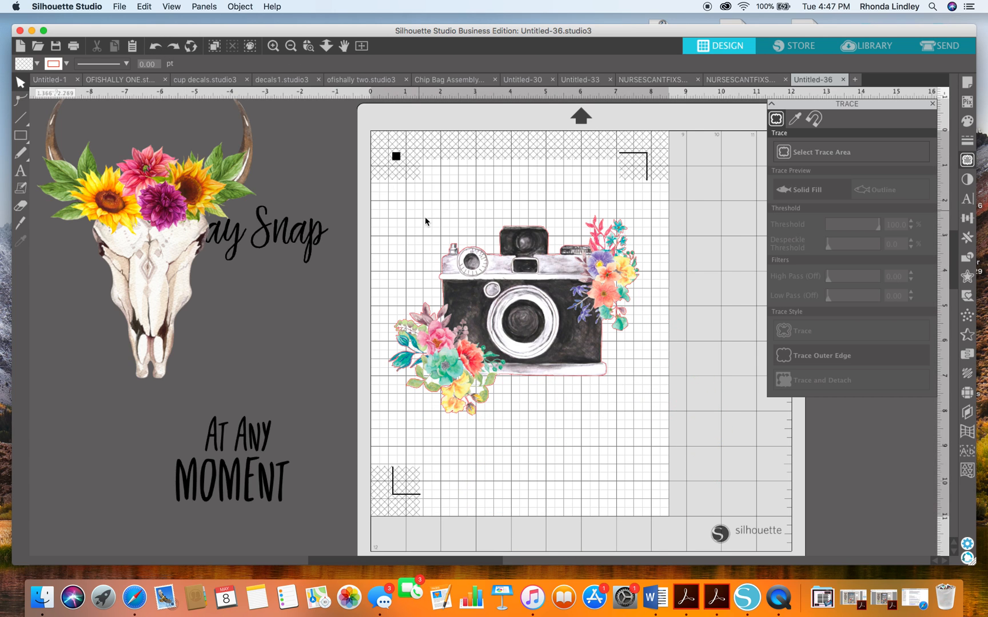
Step: Try to group the camera image with its traced outline, test-move the image, and undo that move
left_click(541, 384)
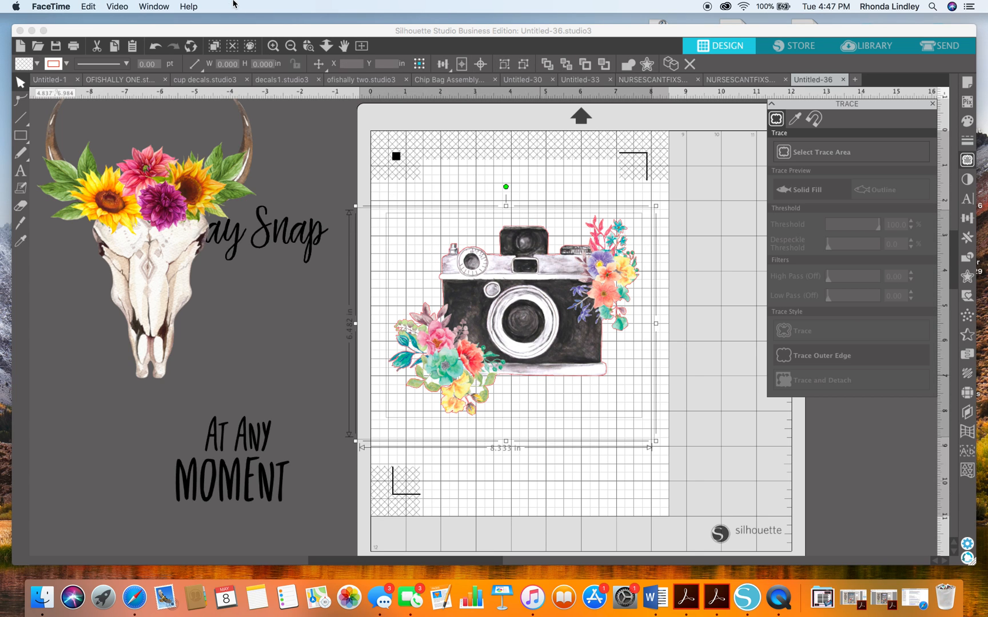
left_click(285, 105)
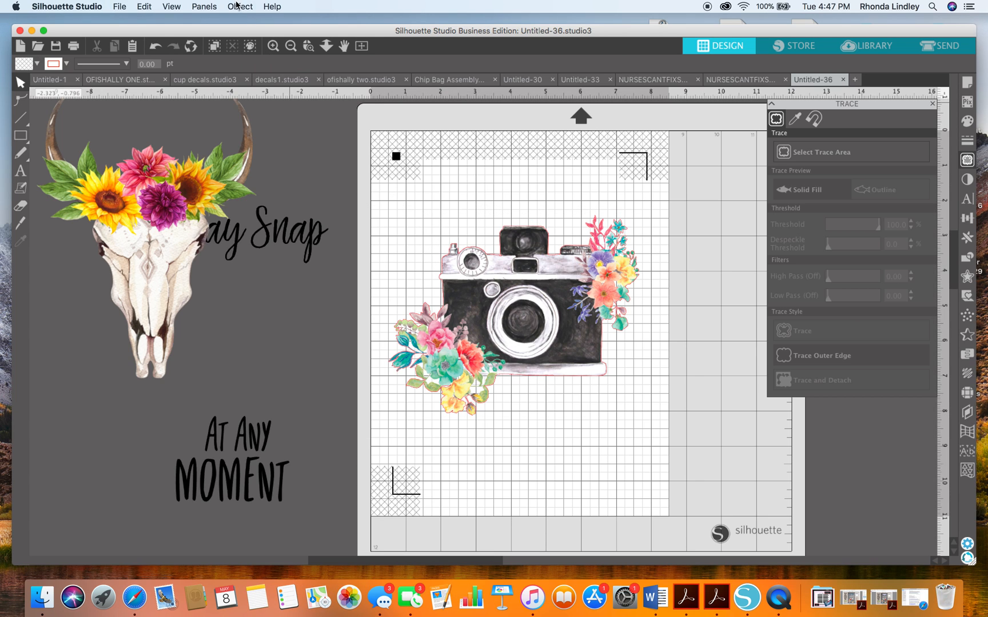
left_click(240, 6)
left_click(195, 117)
mouse_move(430, 214)
left_mouse_down()
mouse_move(536, 348)
mouse_move(447, 244)
left_mouse_up()
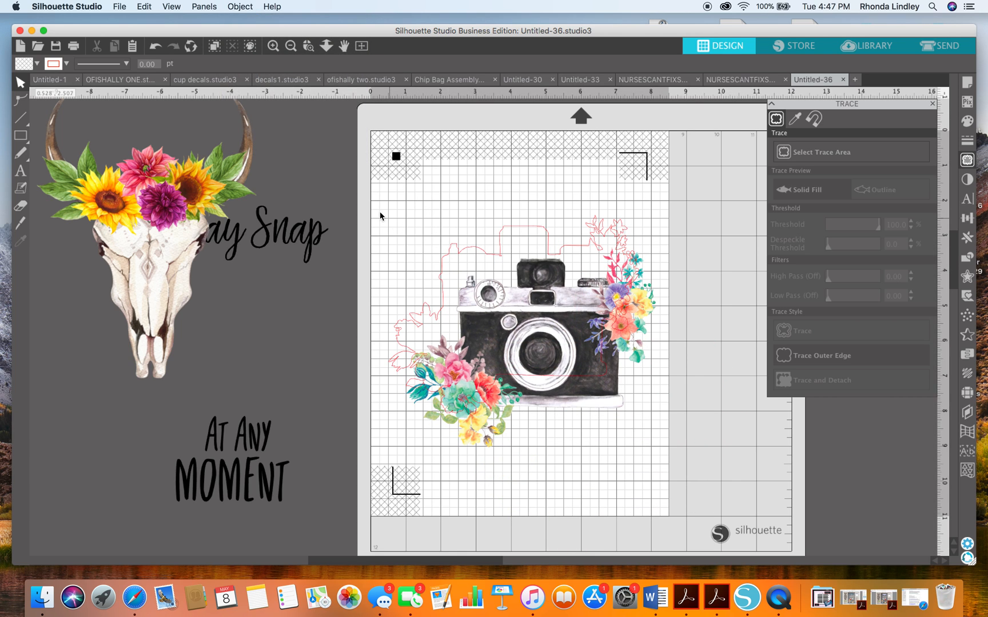
left_click(155, 46)
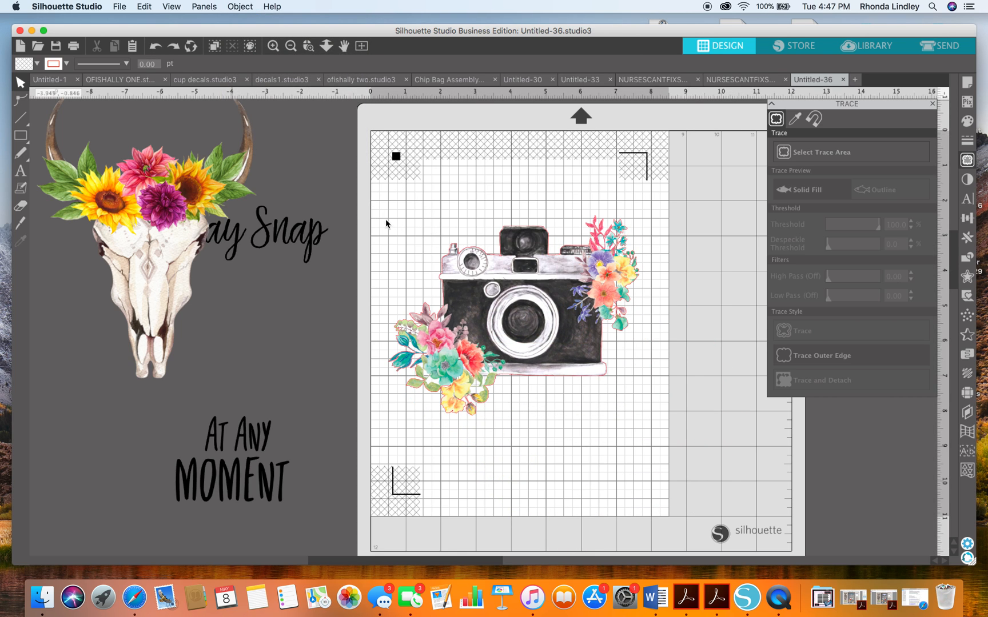
Step: Group the camera image together with its traced outline
left_click(449, 305)
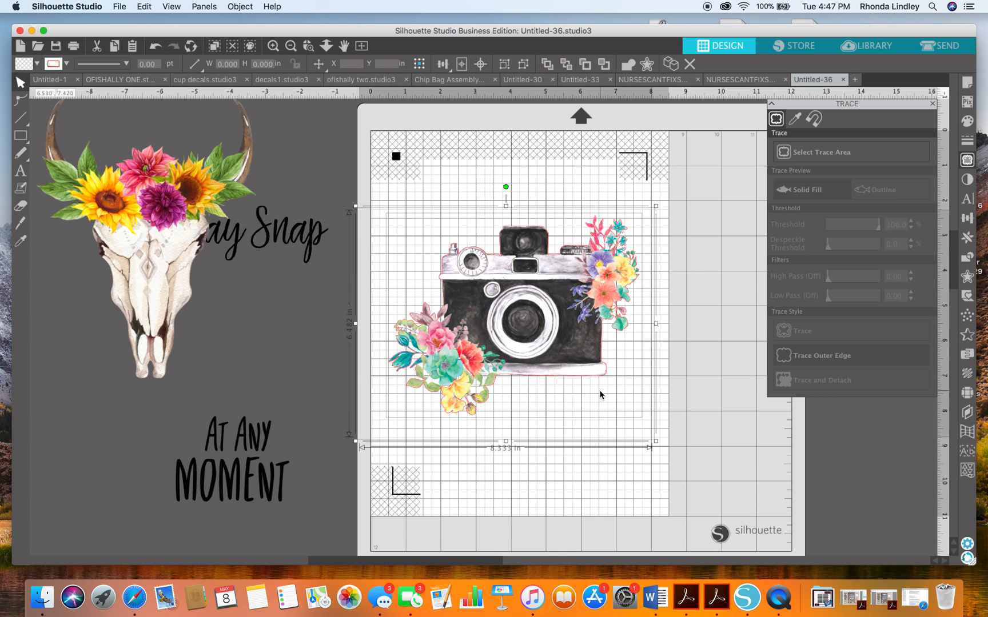
left_click(240, 6)
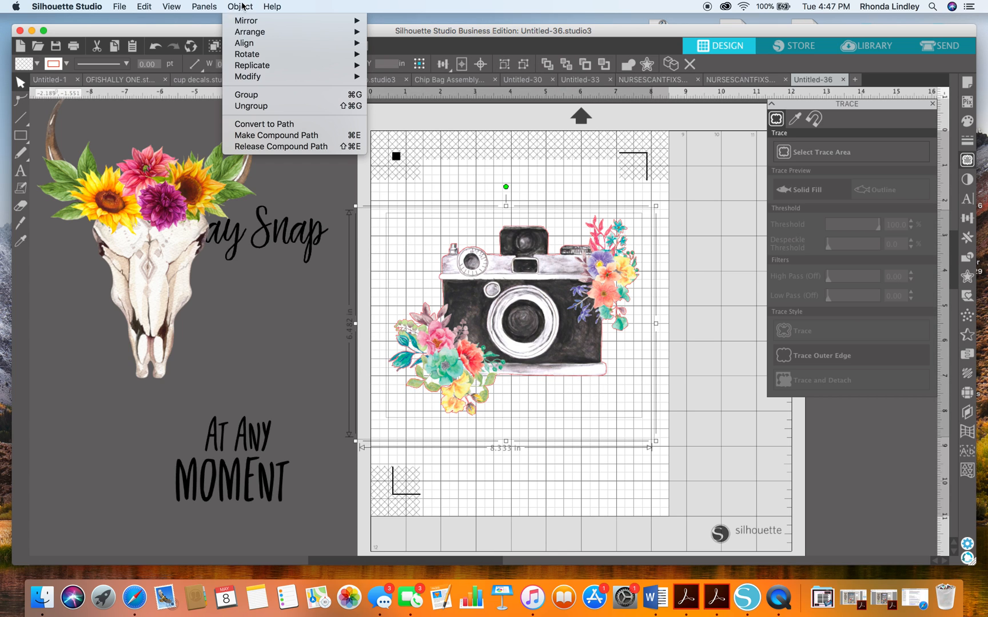
left_click(258, 98)
Step: Move the quote text back onto the page and the grouped camera off its lower right side
left_click_drag(262, 436, 587, 385)
left_click_drag(540, 292, 867, 394)
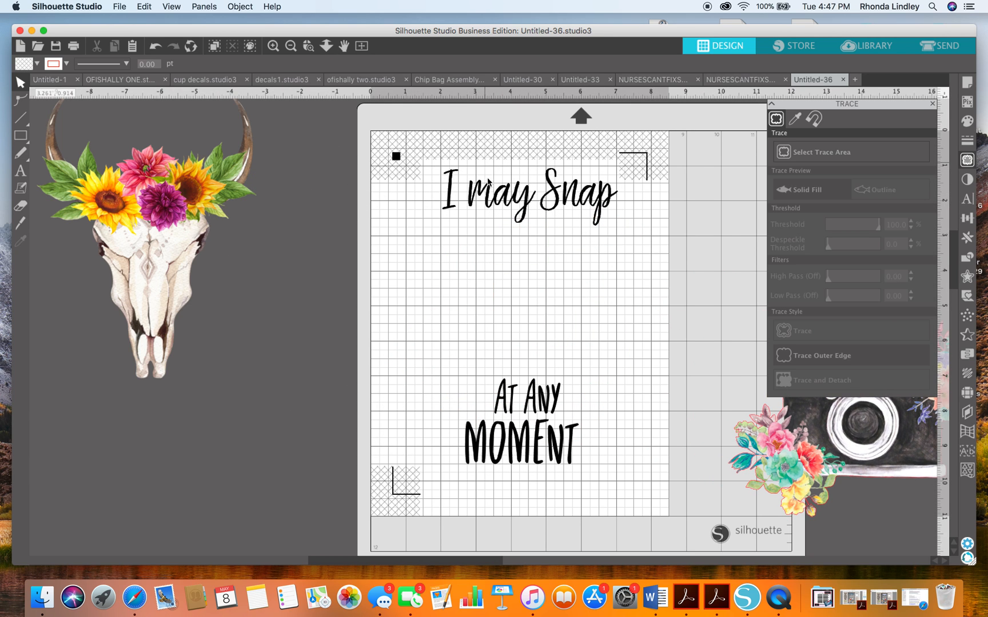
Step: Draw a trace area over the quote text, move it off the page, and delete it
left_click(477, 182)
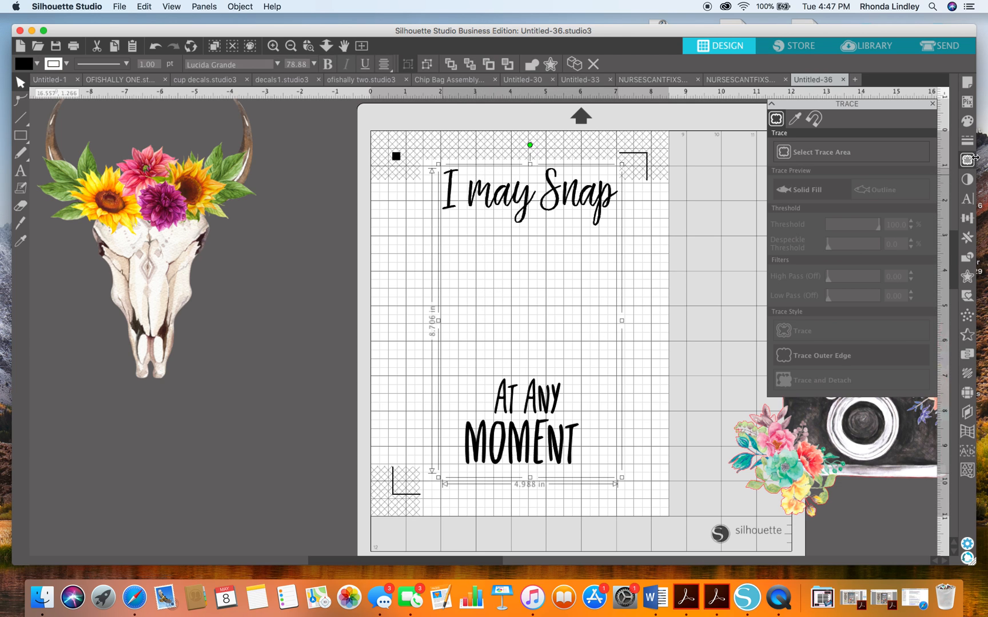
left_click(848, 162)
mouse_move(407, 206)
left_mouse_down()
mouse_move(612, 514)
mouse_move(639, 513)
mouse_move(637, 488)
left_mouse_up()
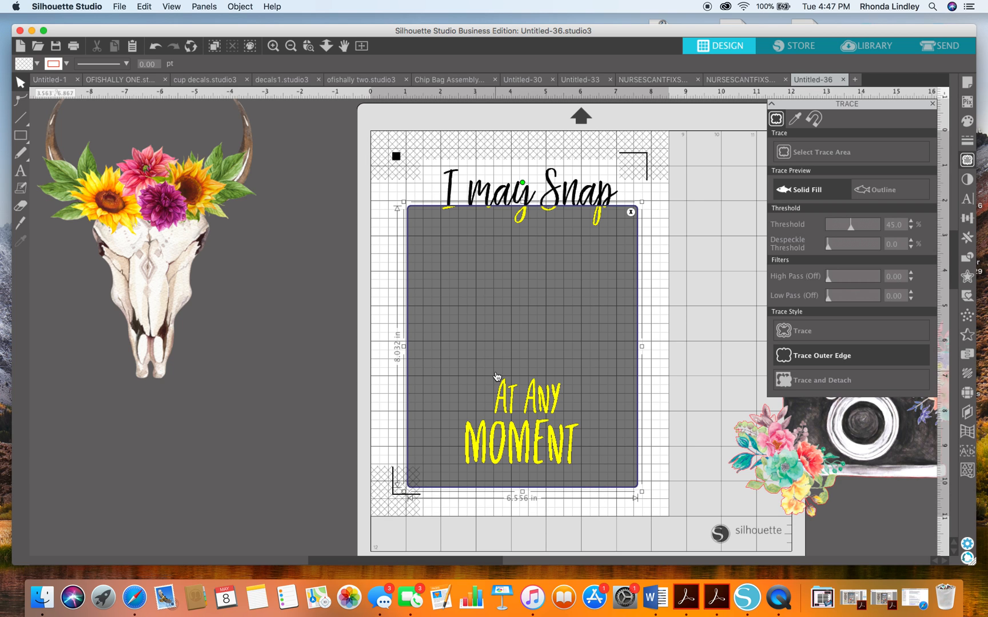
left_click_drag(514, 345, 329, 387)
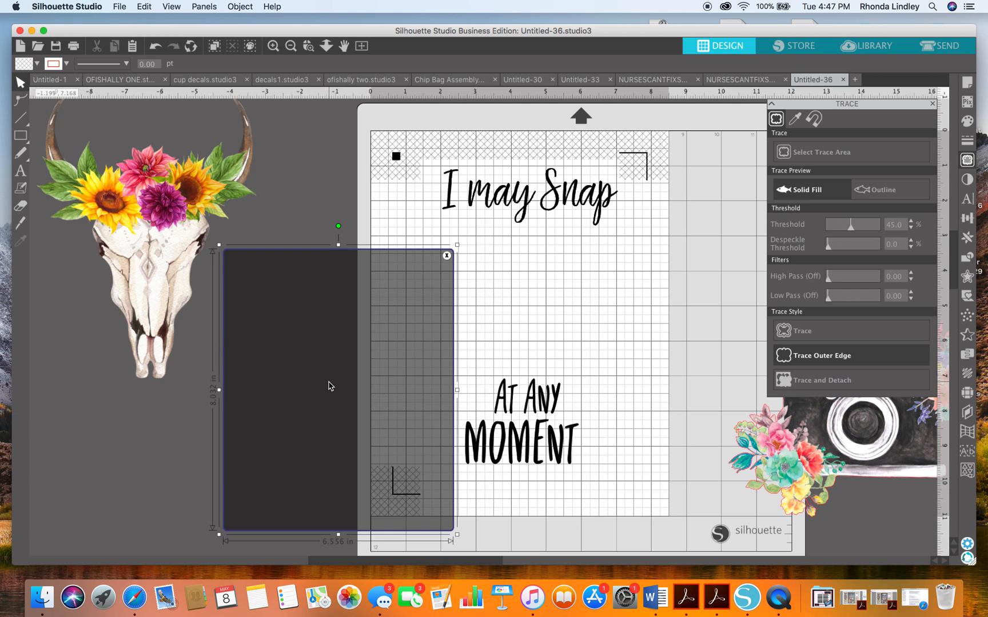
mouse_move(388, 368)
left_mouse_down()
mouse_move(463, 335)
mouse_move(326, 386)
mouse_move(289, 389)
left_mouse_up()
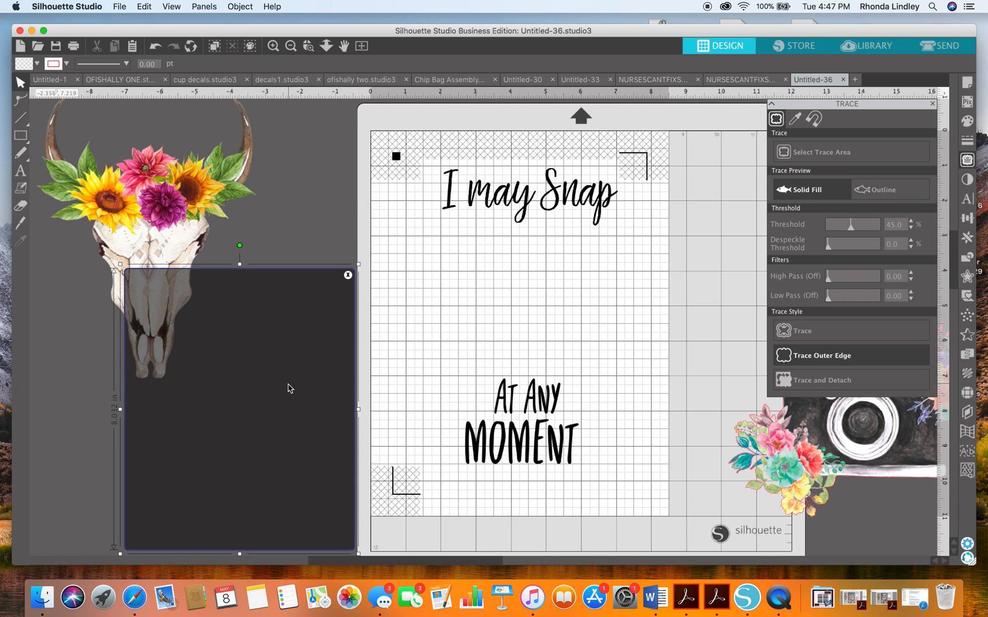
key("Delete")
Step: Place the grouped camera back between the two parts of the quote and switch to the send-to-cutter view
left_click_drag(877, 440, 519, 352)
key("Escape")
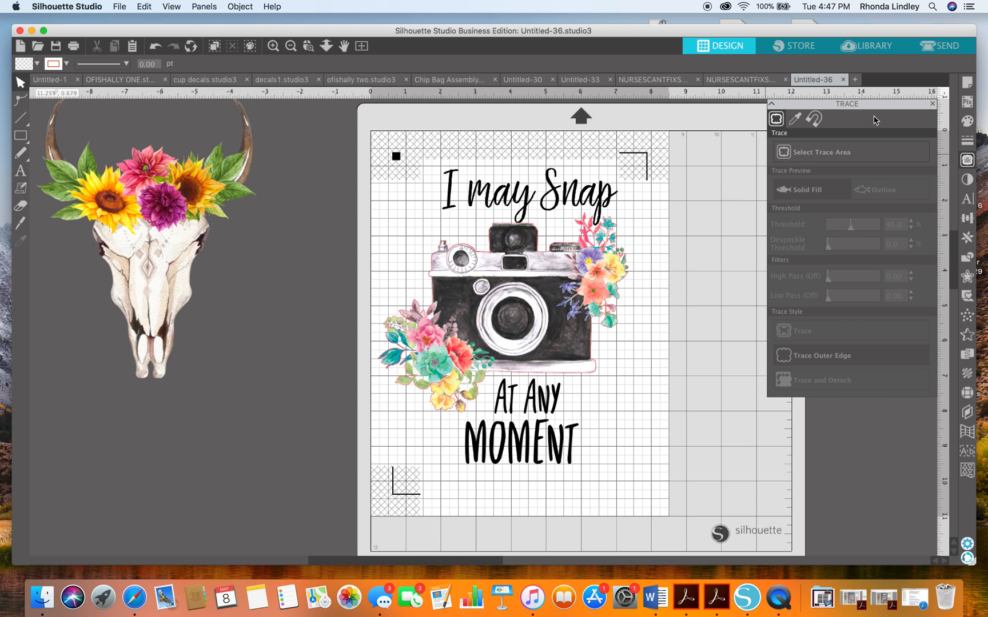
left_click(938, 46)
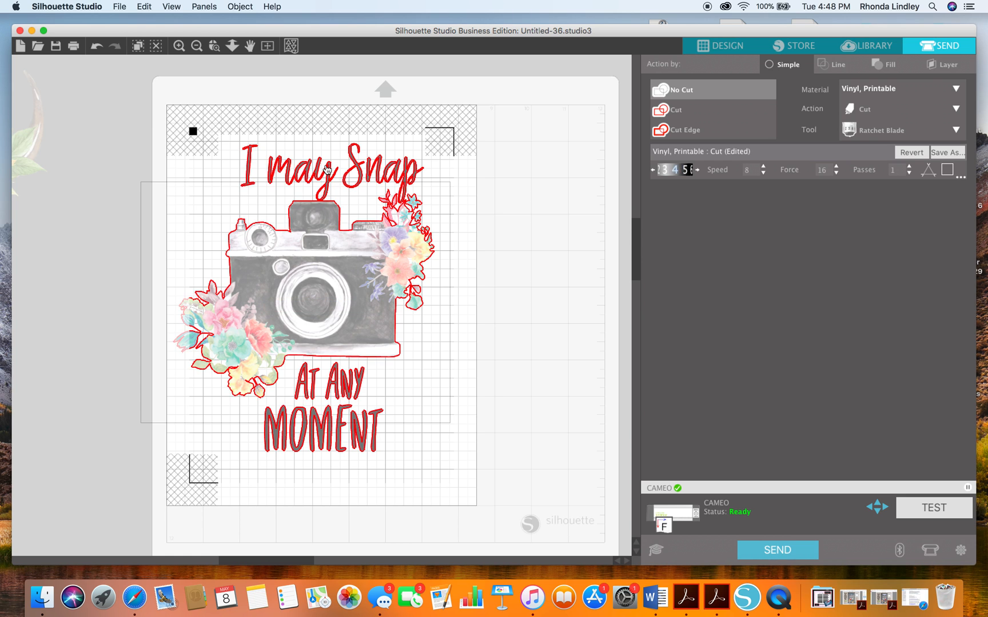
Step: Zoom the design to 150% and examine the cut lines around the camera, the flowers and the lettering
left_click(169, 7)
mouse_move(187, 55)
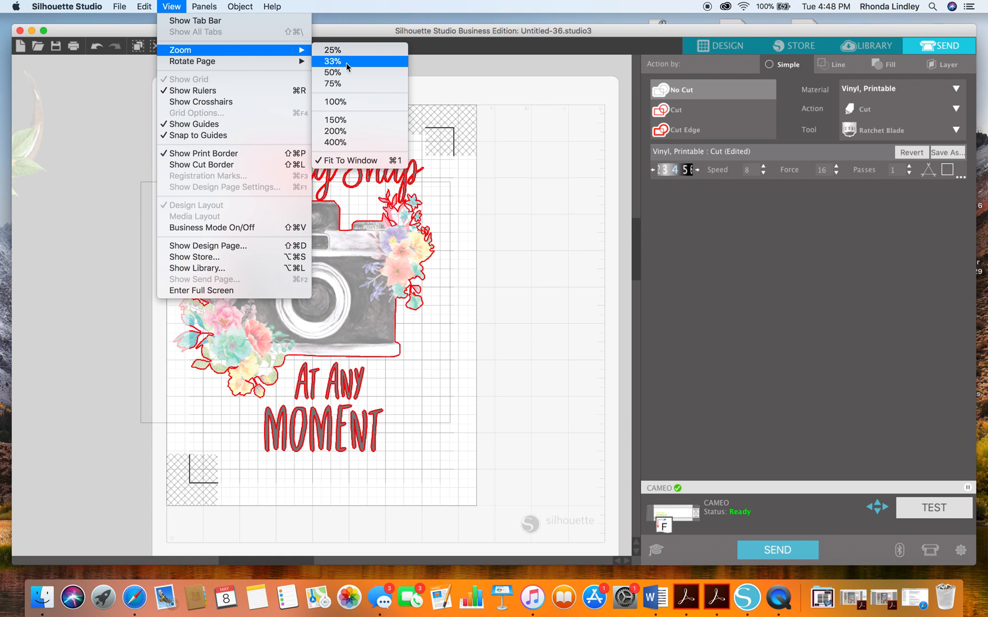
left_click(349, 124)
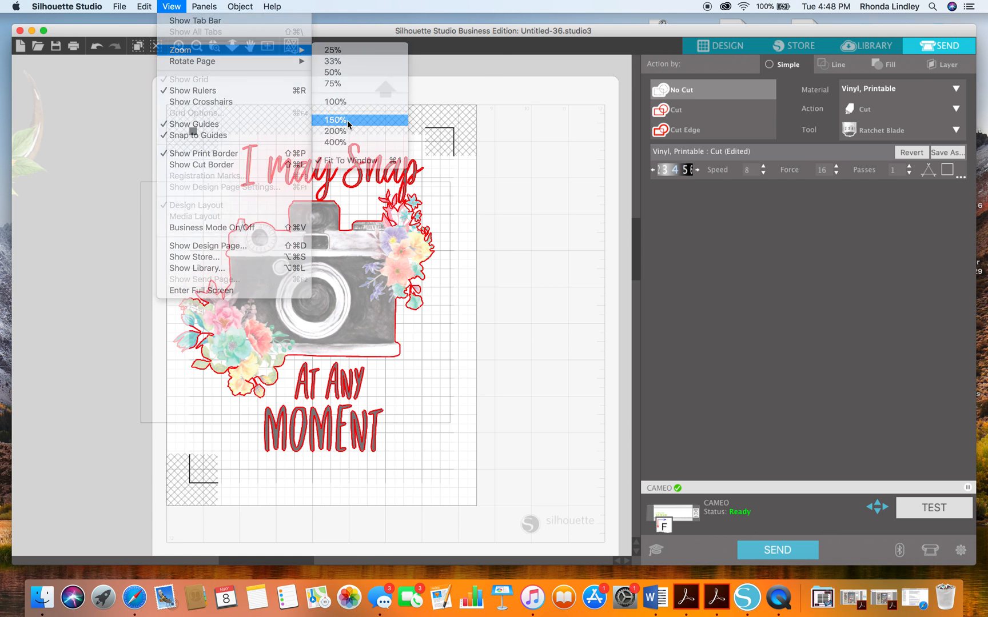
scroll(396, 315, "down", 5)
scroll(396, 315, "up", 4)
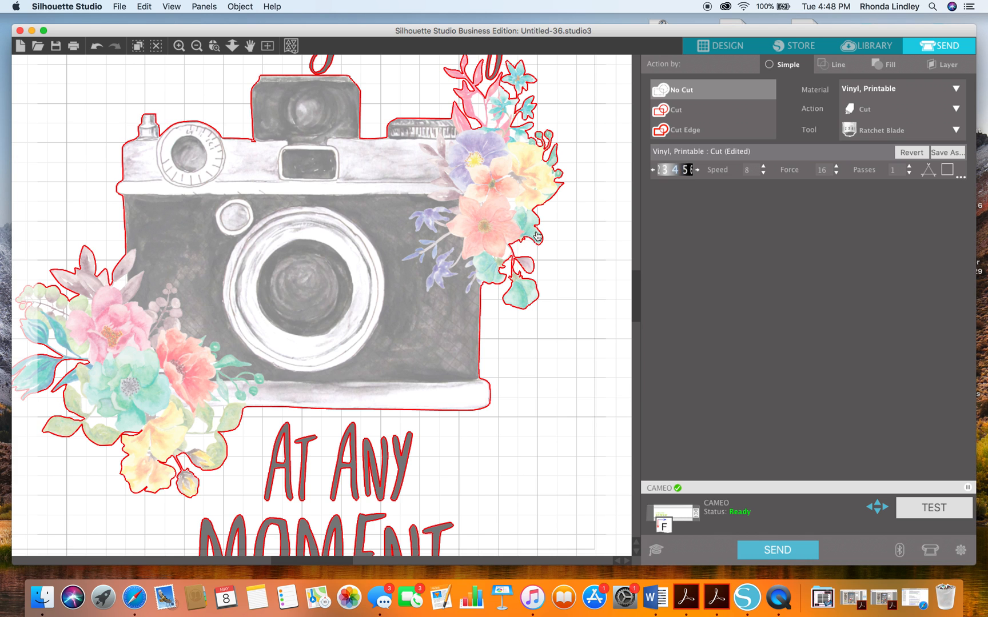
scroll(537, 236, "up", 5)
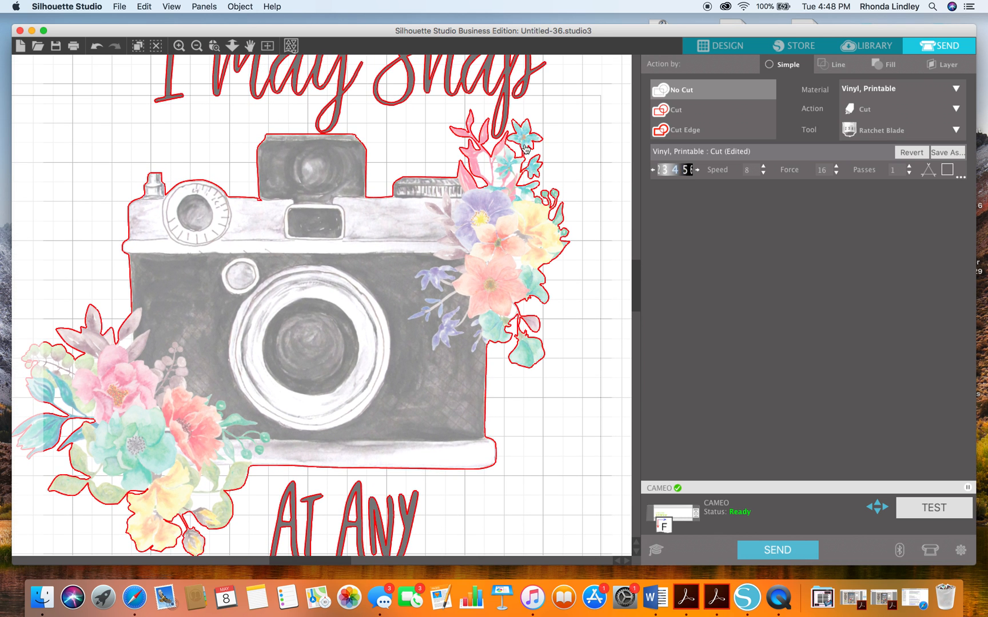
scroll(296, 150, "up", 3)
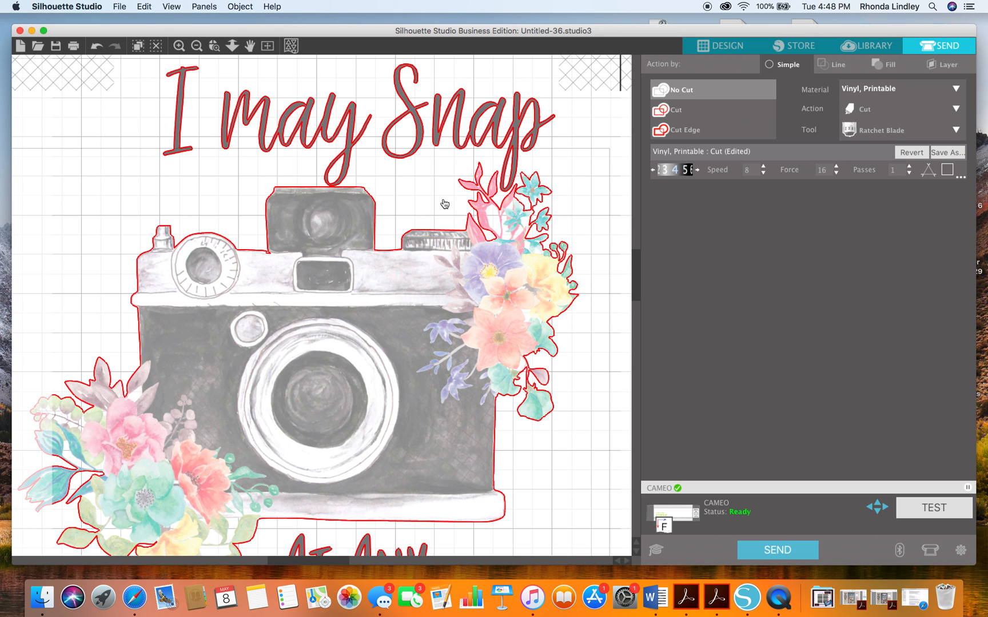
scroll(445, 204, "down", 9)
scroll(445, 204, "down", 3)
scroll(445, 204, "up", 3)
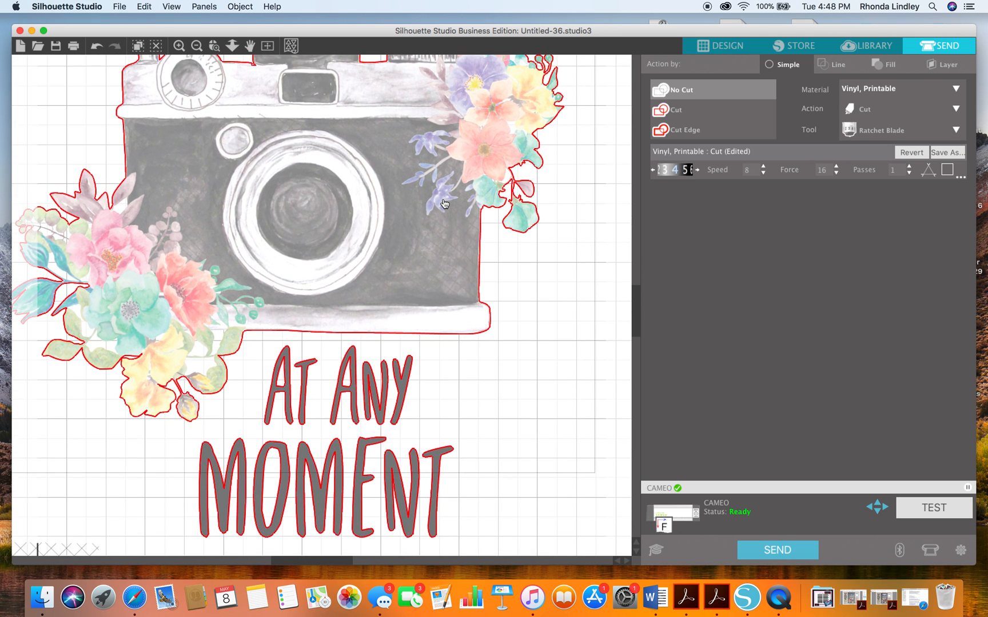
scroll(444, 204, "up", 9)
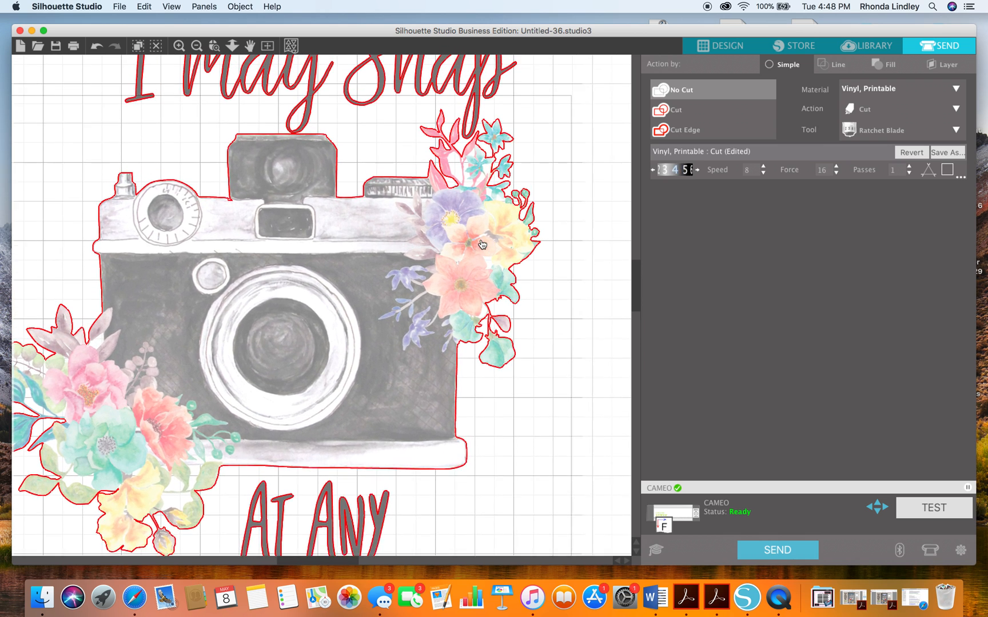
Step: Zoom the send view to 200% and examine the cut lines around the camera, flowers and lettering
left_click(172, 7)
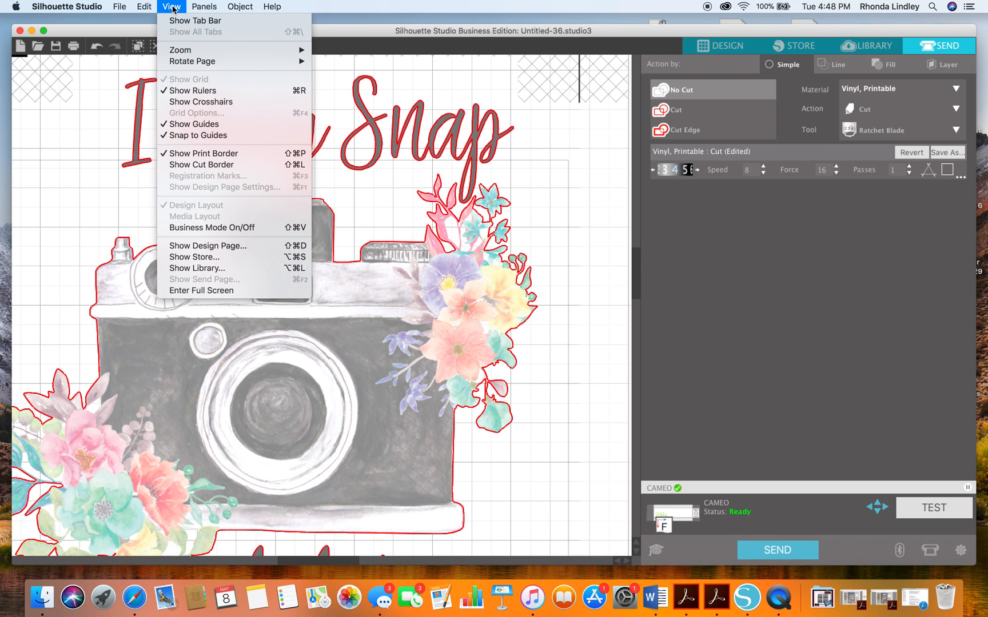
mouse_move(179, 52)
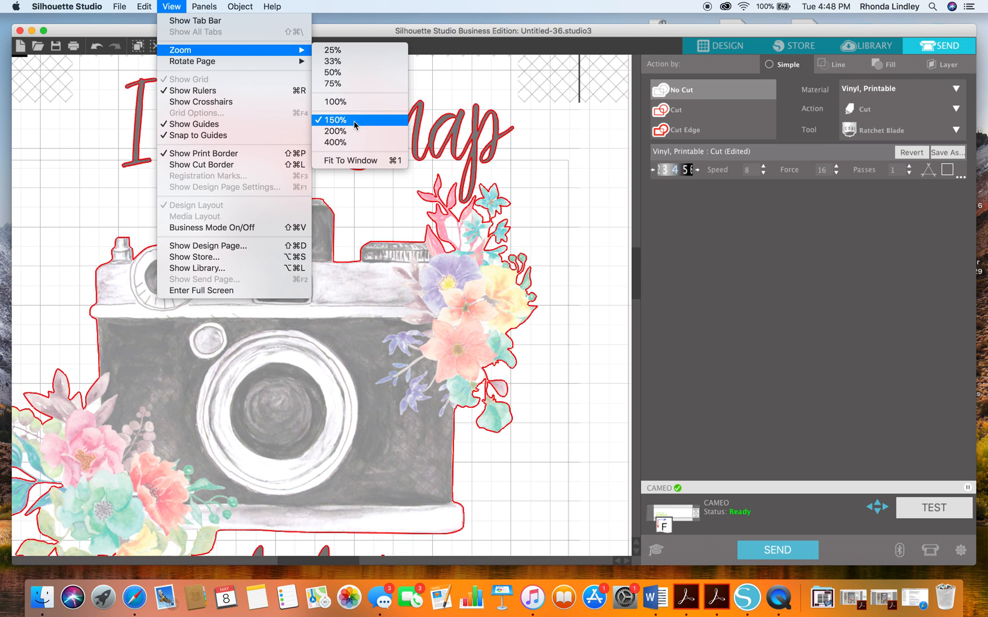
left_click(337, 131)
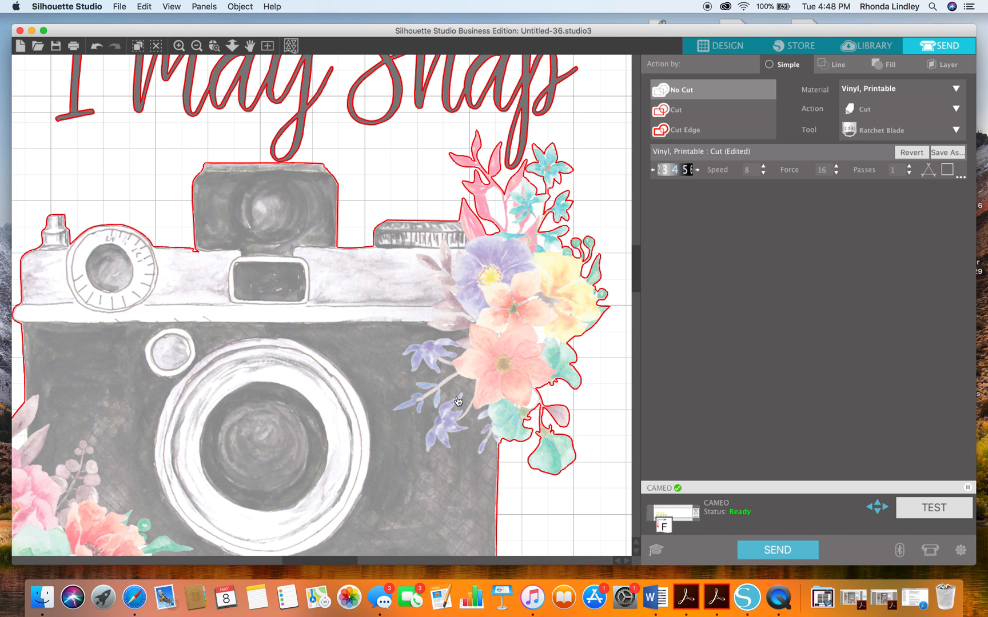
scroll(458, 401, "down", 6)
scroll(458, 401, "down", 5)
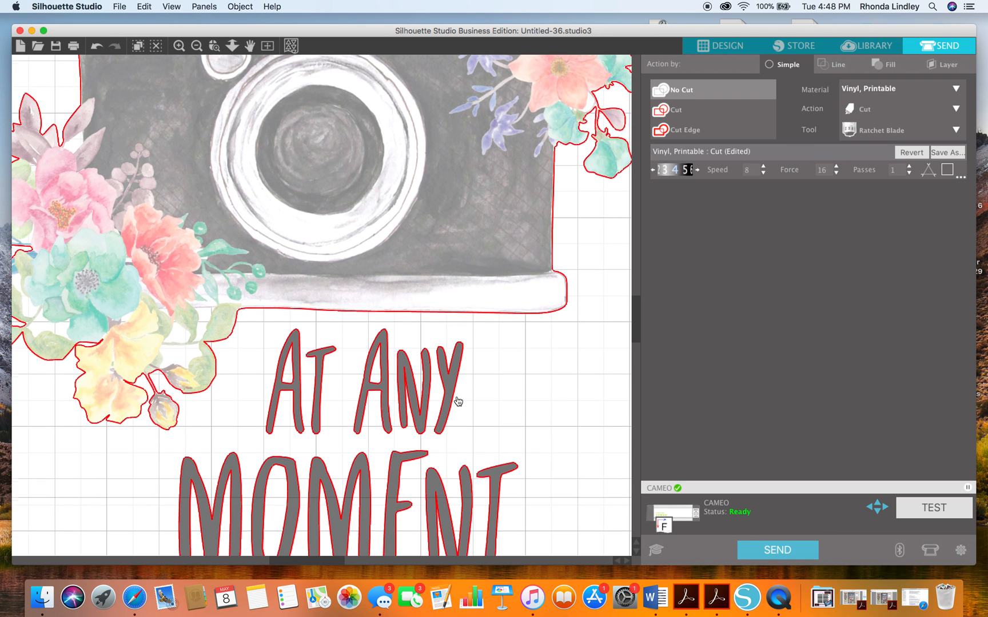
scroll(457, 401, "up", 8)
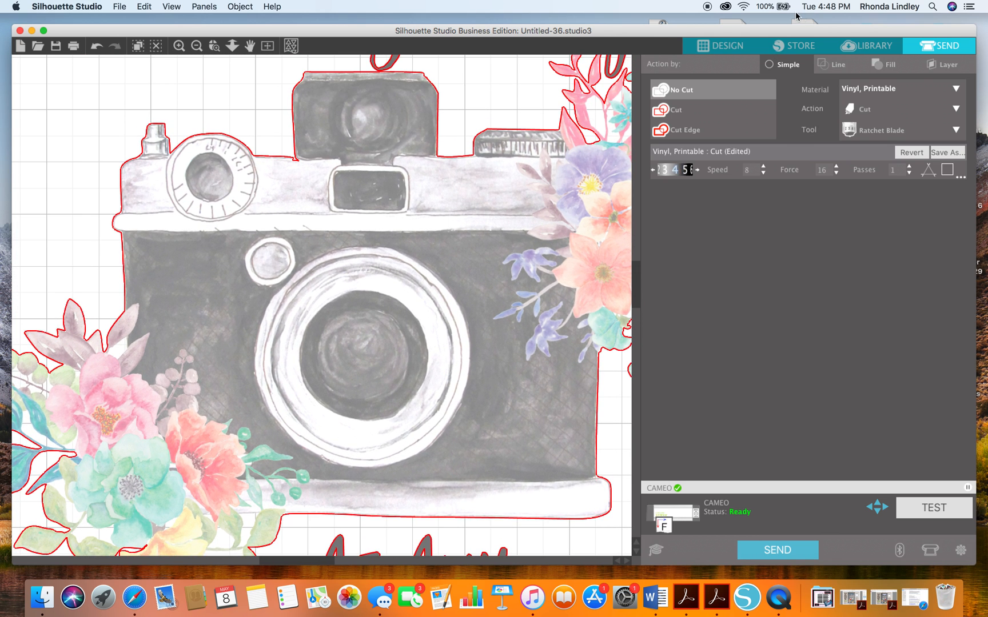
Step: Switch back to the design view and fit the whole page to the window
left_click(720, 51)
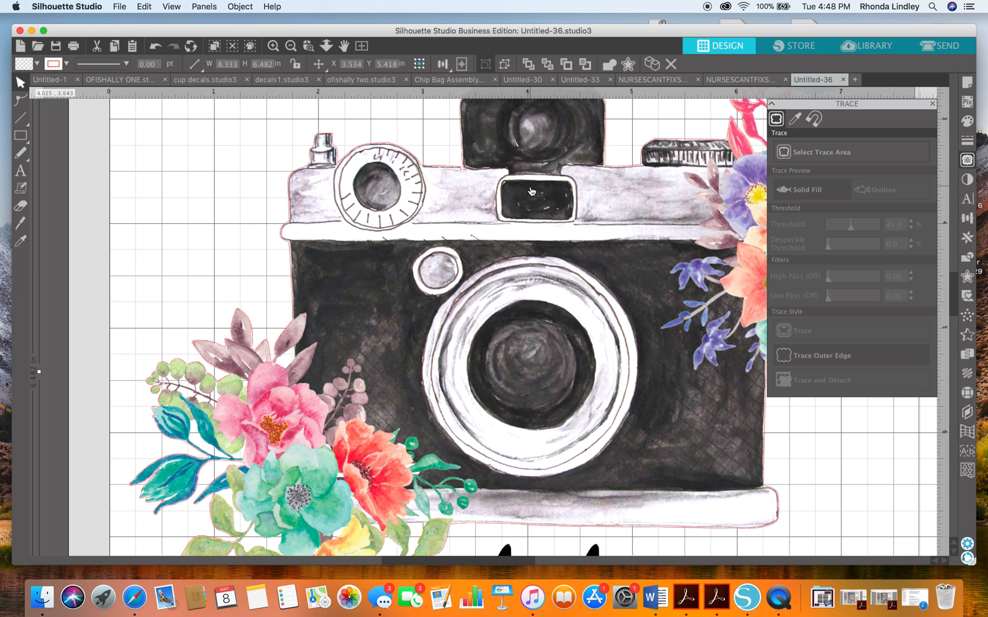
left_click(238, 7)
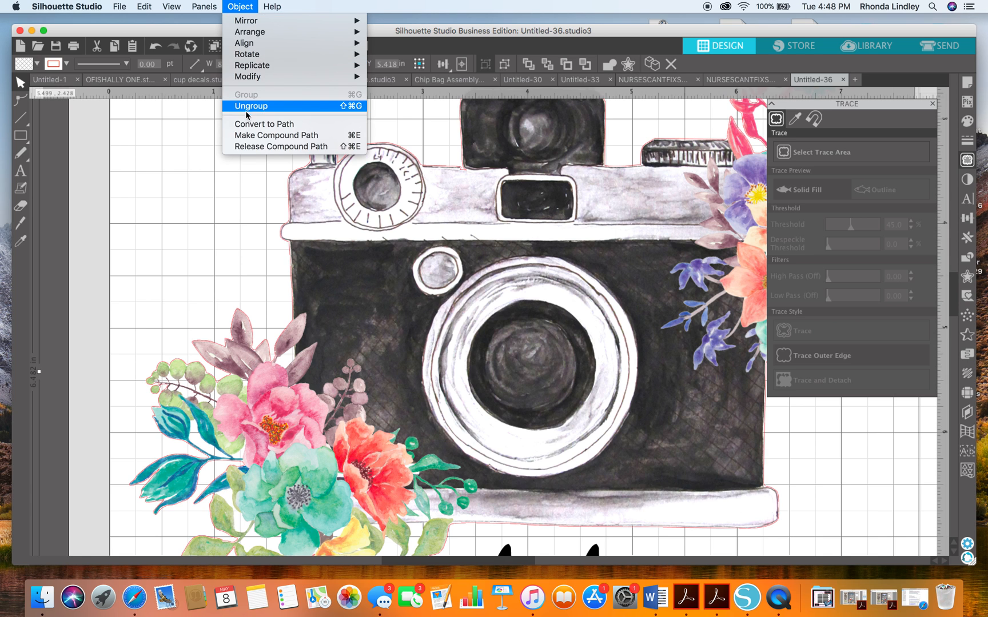
mouse_move(172, 7)
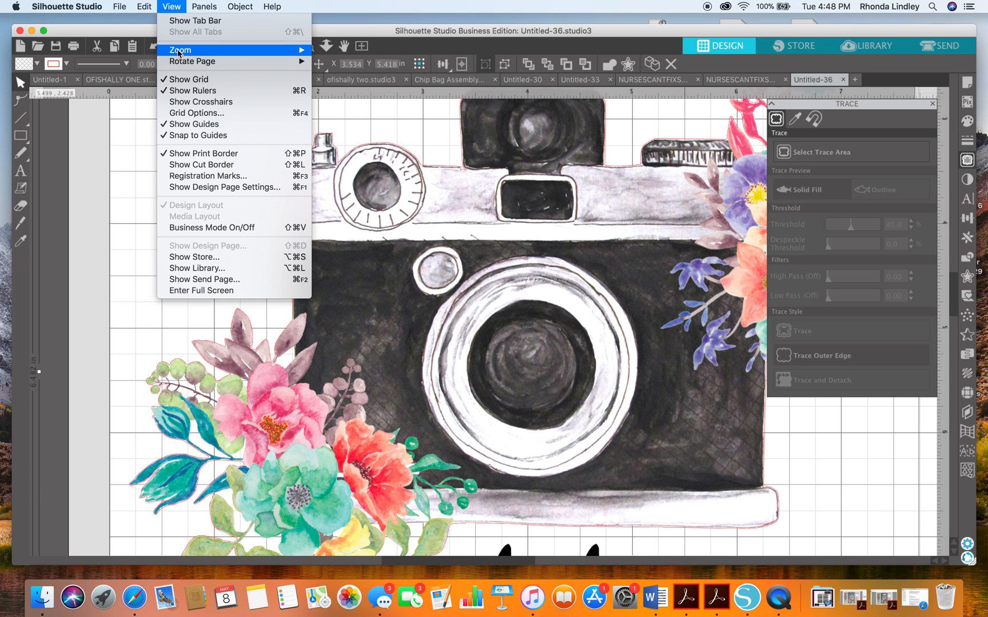
mouse_move(179, 52)
left_click(380, 166)
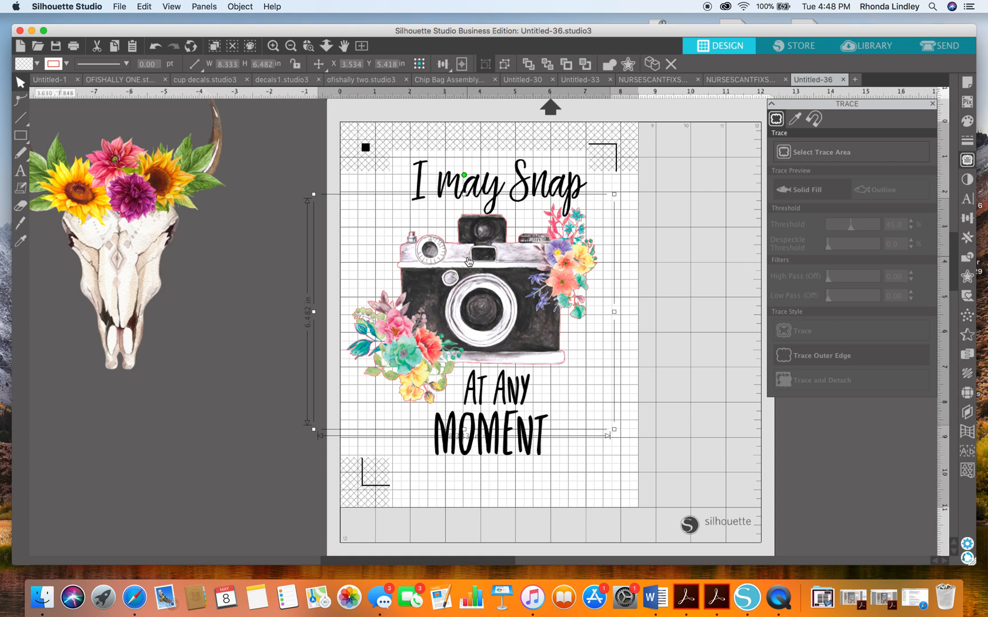
Step: Select the camera together with the quote text, group them, and move the group off the right side of the page
left_click(384, 166)
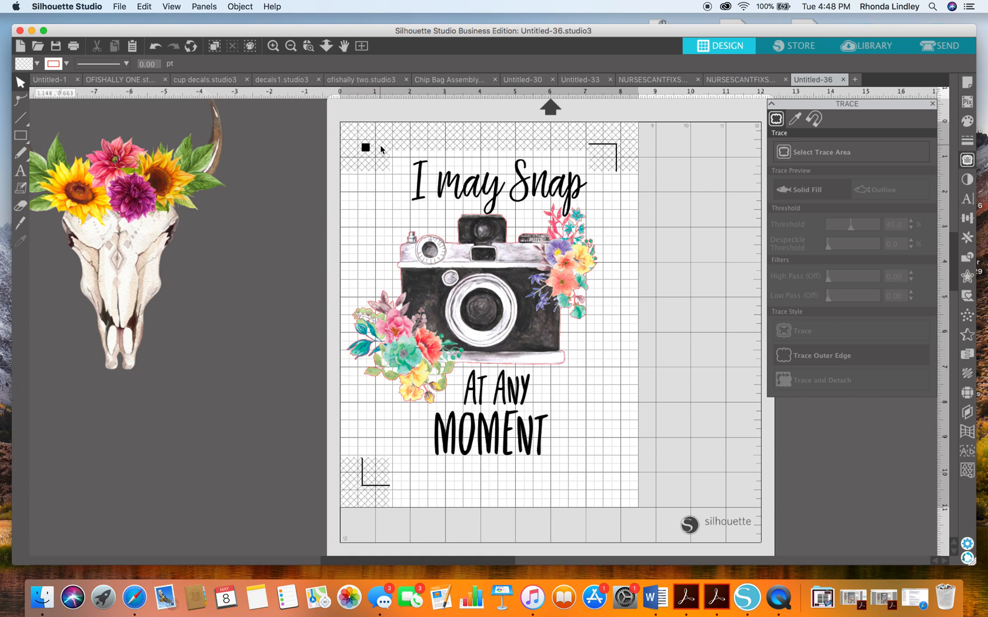
left_click(392, 158)
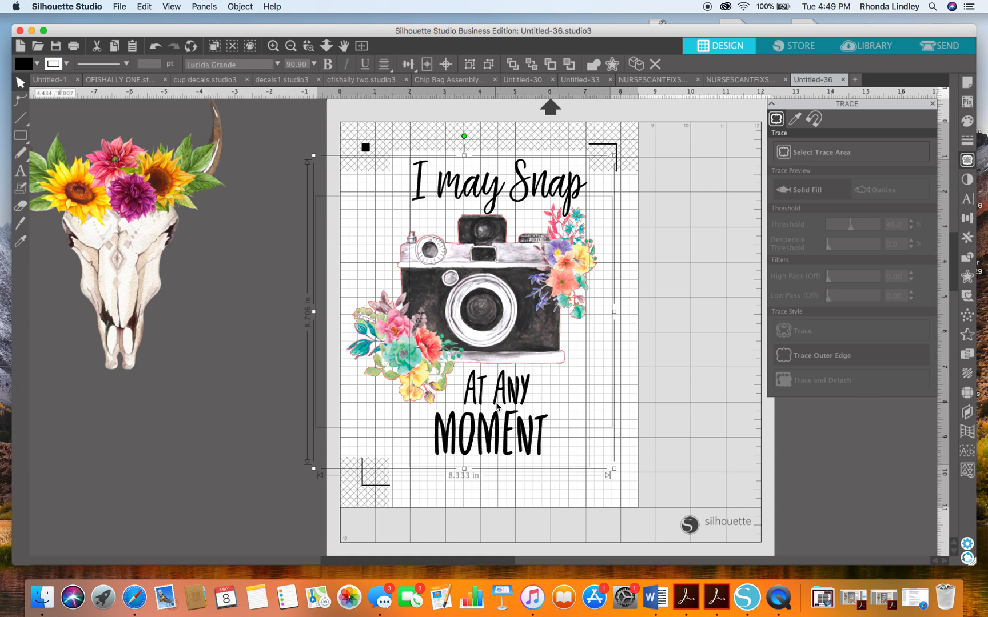
left_click(240, 6)
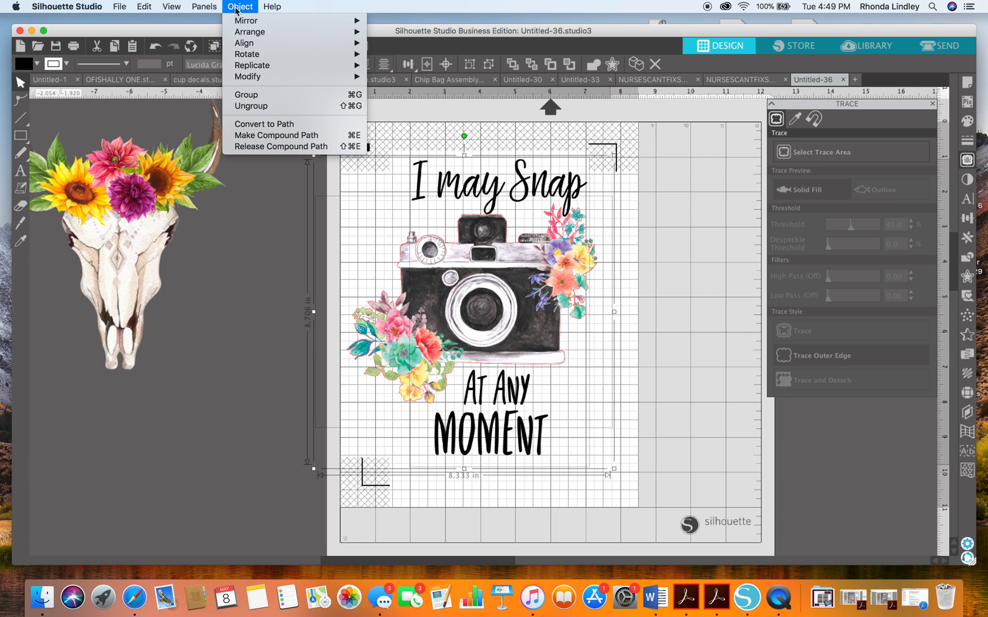
left_click(247, 105)
mouse_move(548, 273)
left_mouse_down()
mouse_move(798, 303)
mouse_move(875, 325)
mouse_move(964, 368)
left_mouse_up()
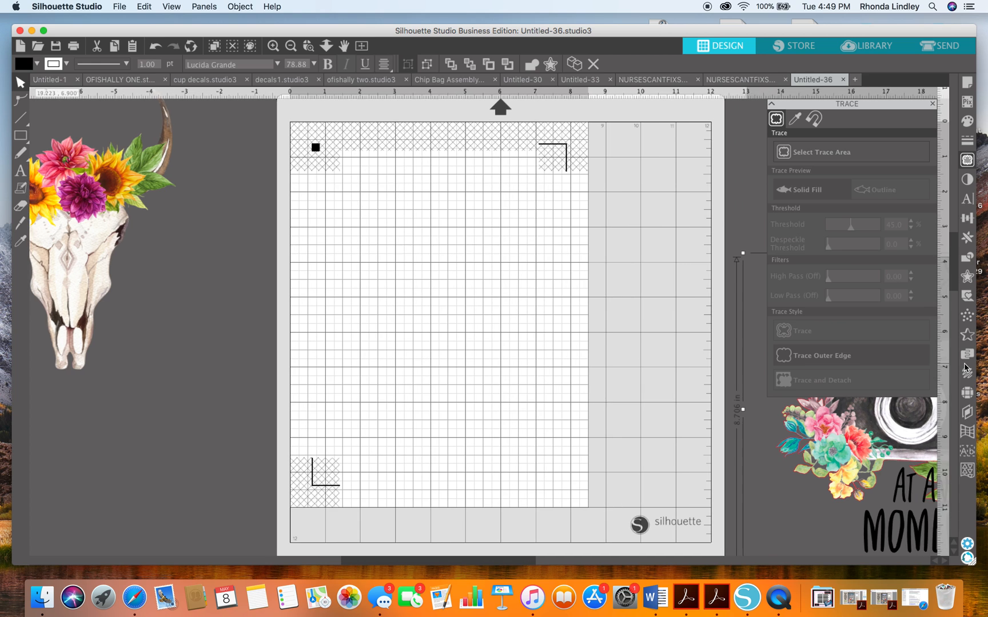
Step: Place the floral bull skull on the page and enclose it in a trace area about 8.1 by 9.0 in, horns included
left_click_drag(73, 287, 441, 372)
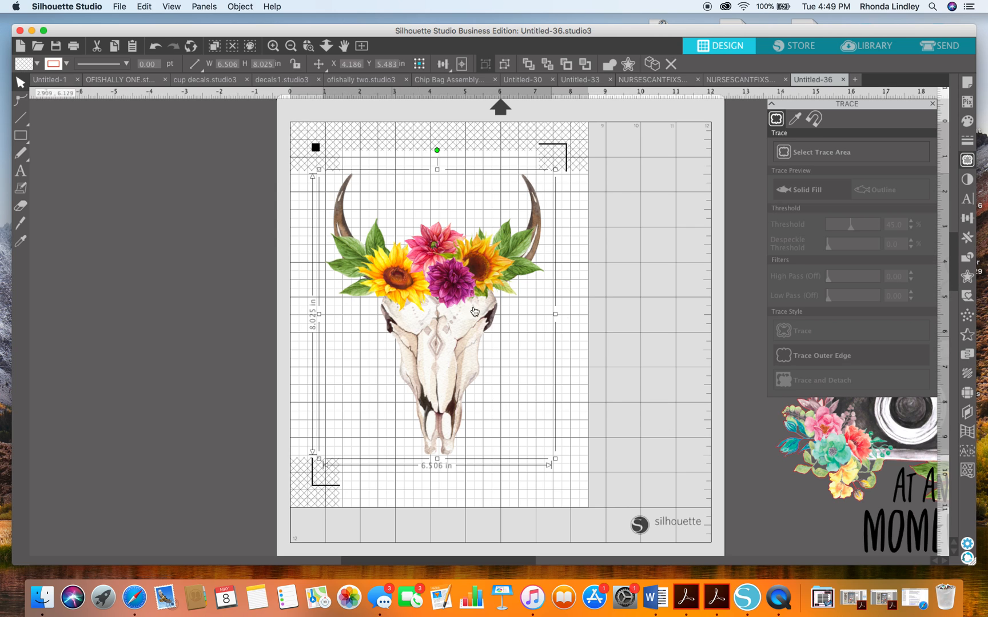
left_click(859, 159)
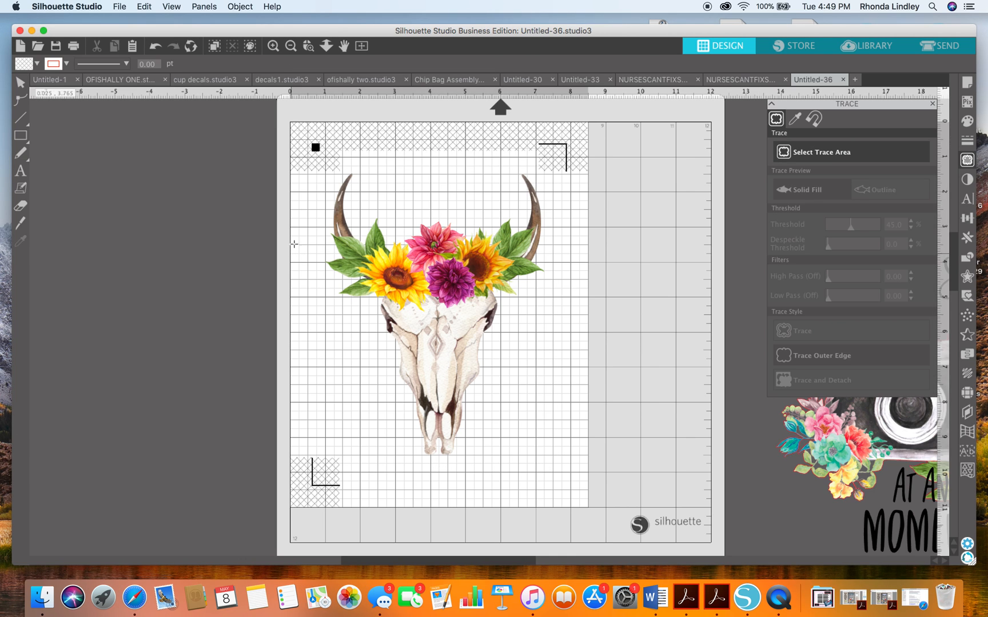
mouse_move(306, 229)
left_mouse_down()
mouse_move(450, 437)
mouse_move(552, 489)
mouse_move(593, 465)
left_mouse_up()
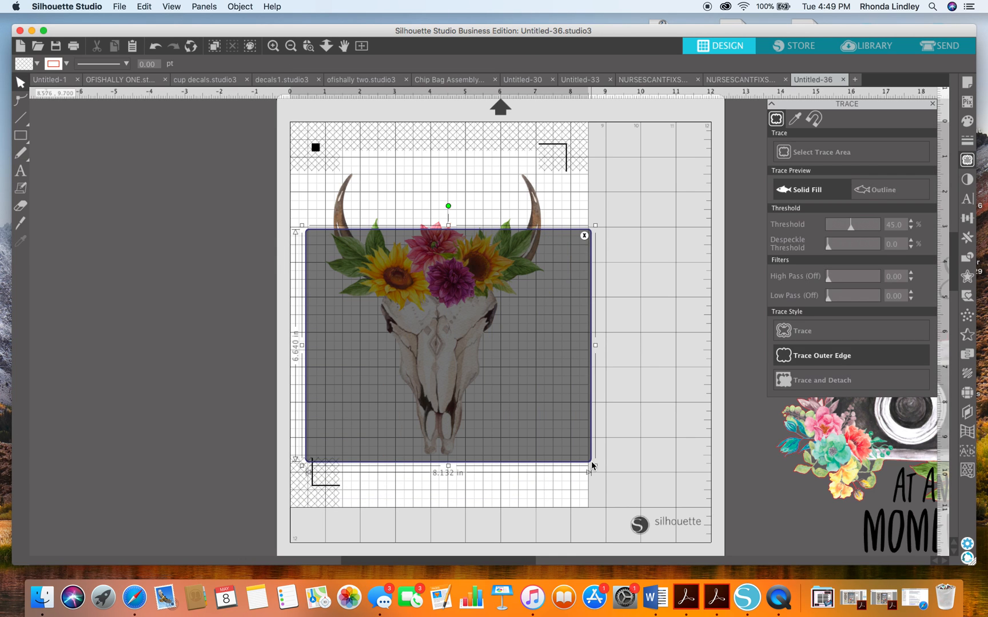
left_click_drag(447, 228, 428, 159)
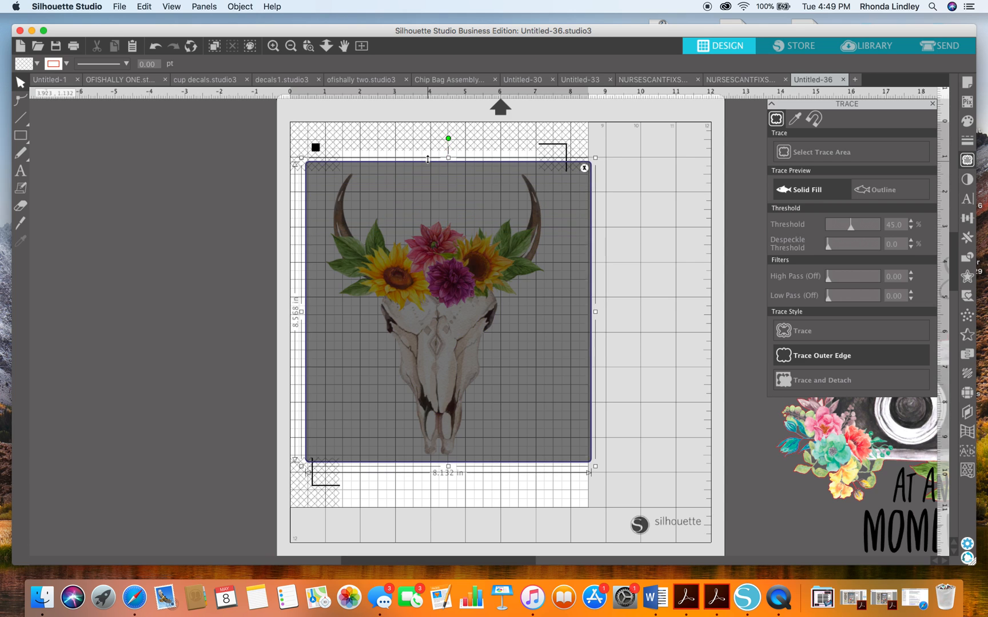
left_click_drag(448, 468, 450, 487)
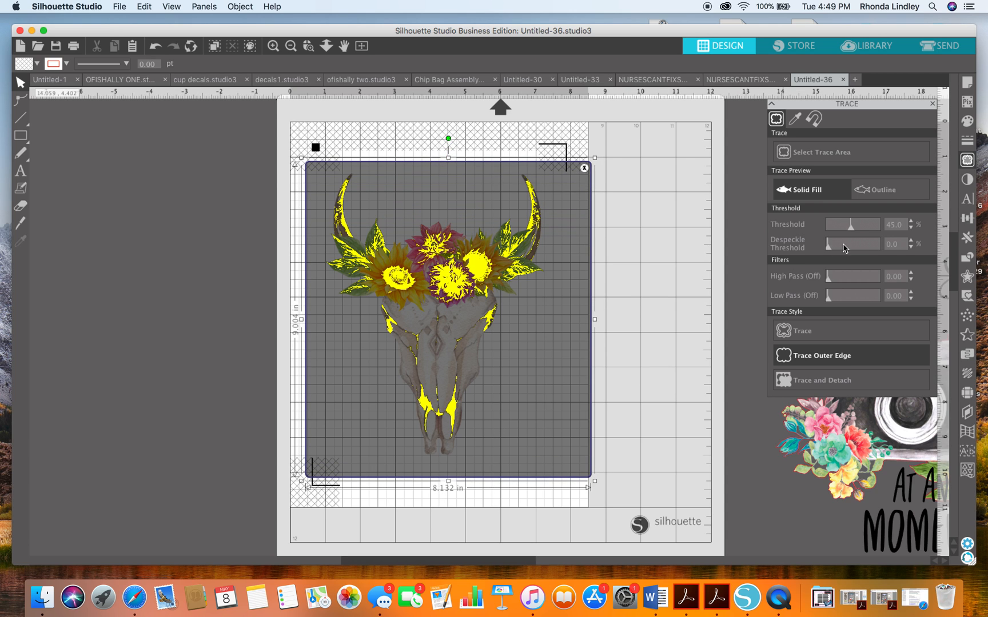
Step: Trace the skull's outer edge with the threshold at 100% and move the image off its outline
left_click_drag(897, 230, 896, 229)
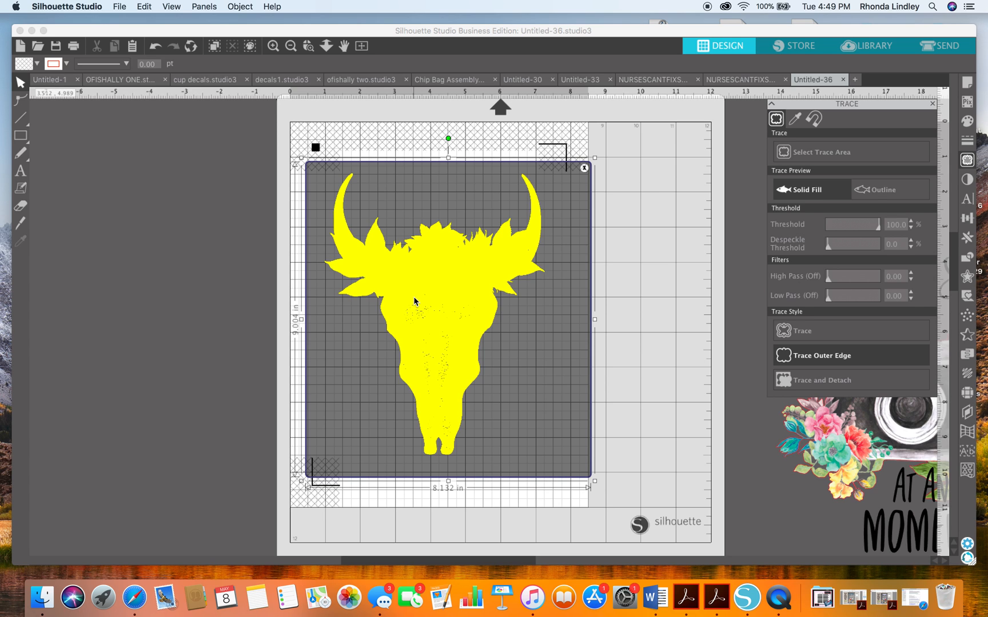
left_click(812, 357)
left_click_drag(465, 336, 763, 302)
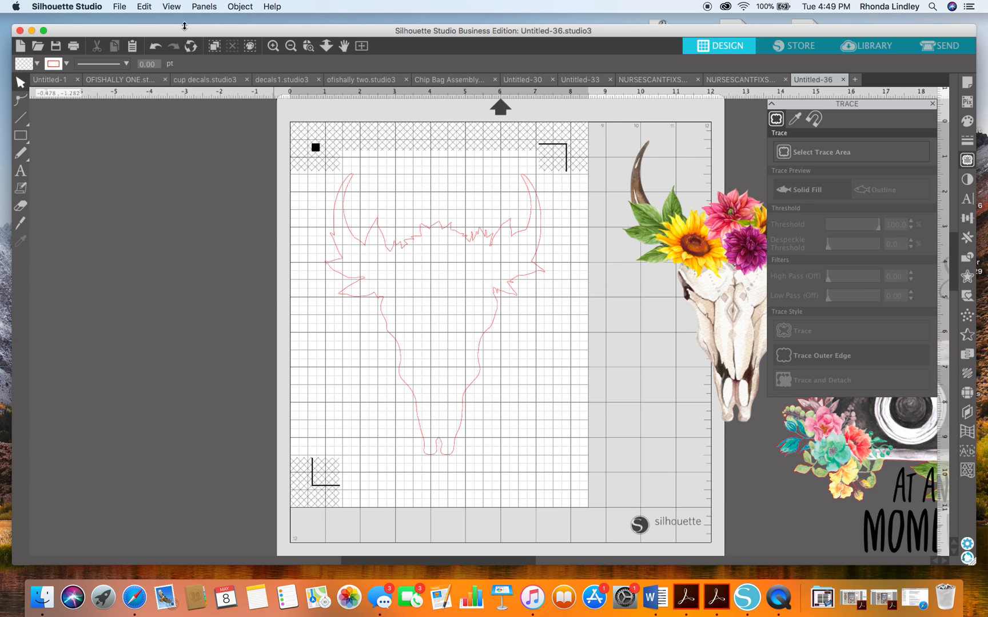
Step: Zoom to 200% and examine the skull's traced outline from the horns and flowers down to the snout
left_click(172, 7)
mouse_move(178, 52)
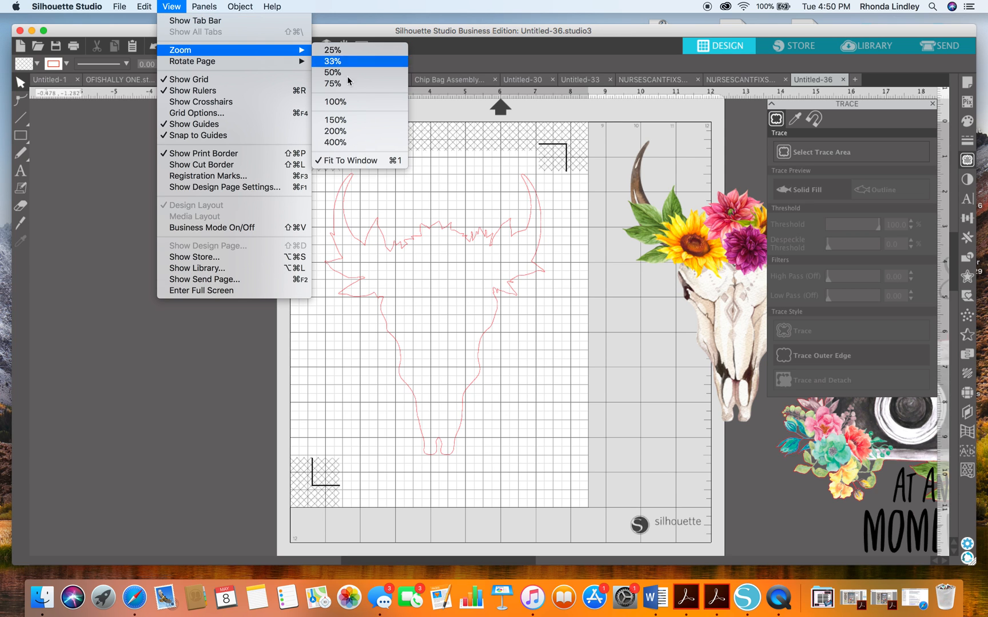
left_click(343, 133)
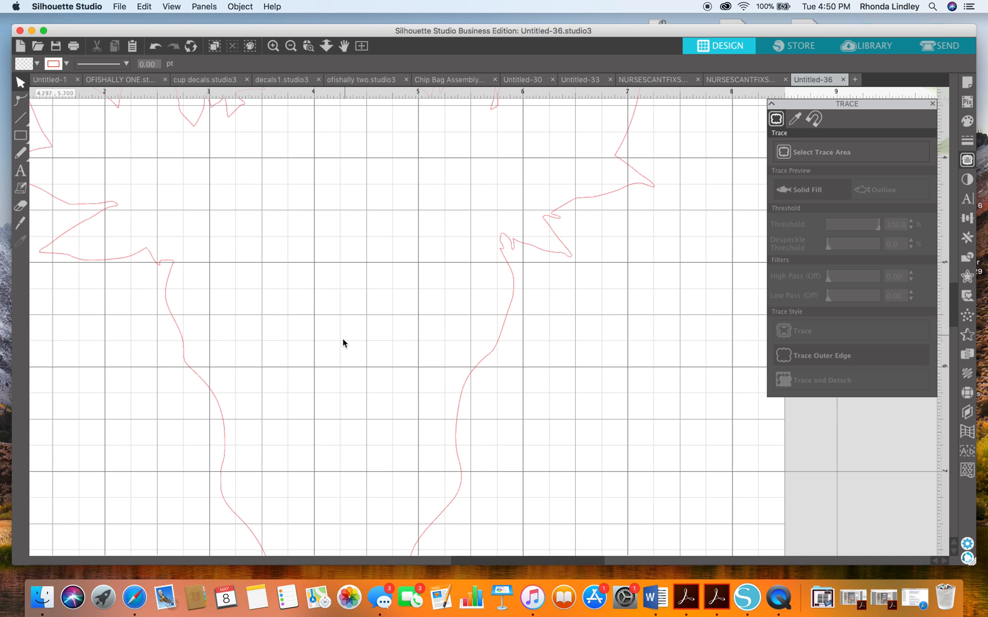
scroll(343, 339, "up", 5)
scroll(342, 339, "left", 4)
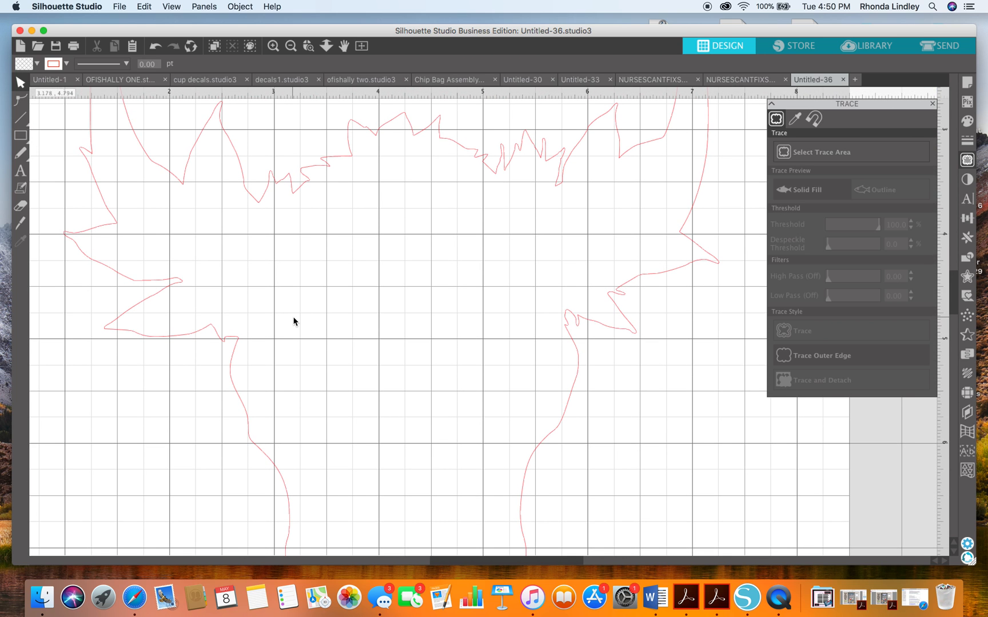
scroll(294, 321, "up", 2)
scroll(294, 321, "left", 1)
scroll(294, 321, "down", 10)
scroll(294, 322, "right", 1)
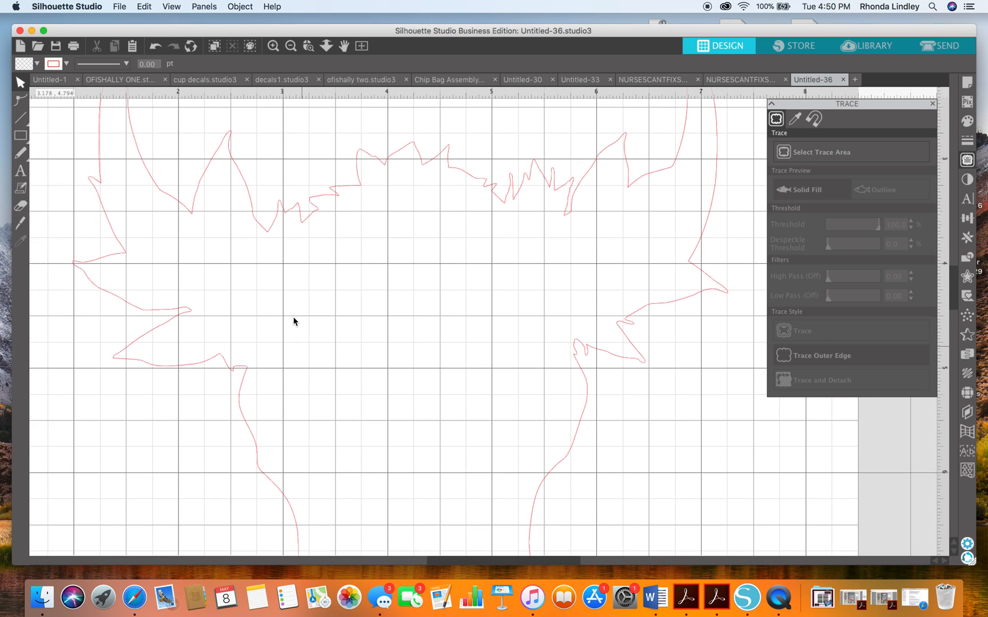
scroll(294, 321, "down", 1)
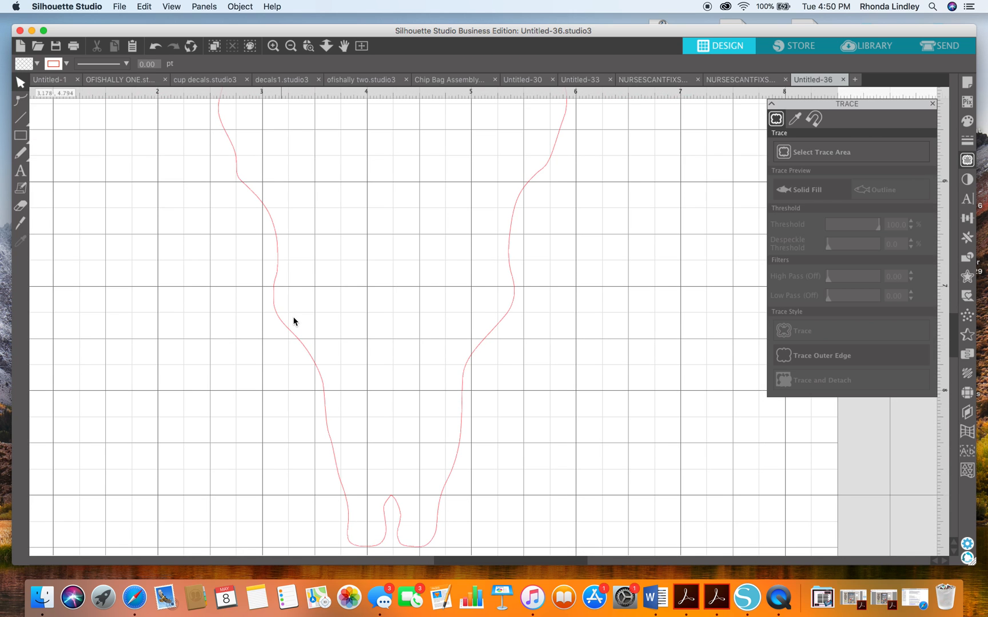
scroll(294, 321, "up", 4)
scroll(294, 321, "left", 1)
scroll(294, 322, "up", 6)
scroll(293, 322, "left", 2)
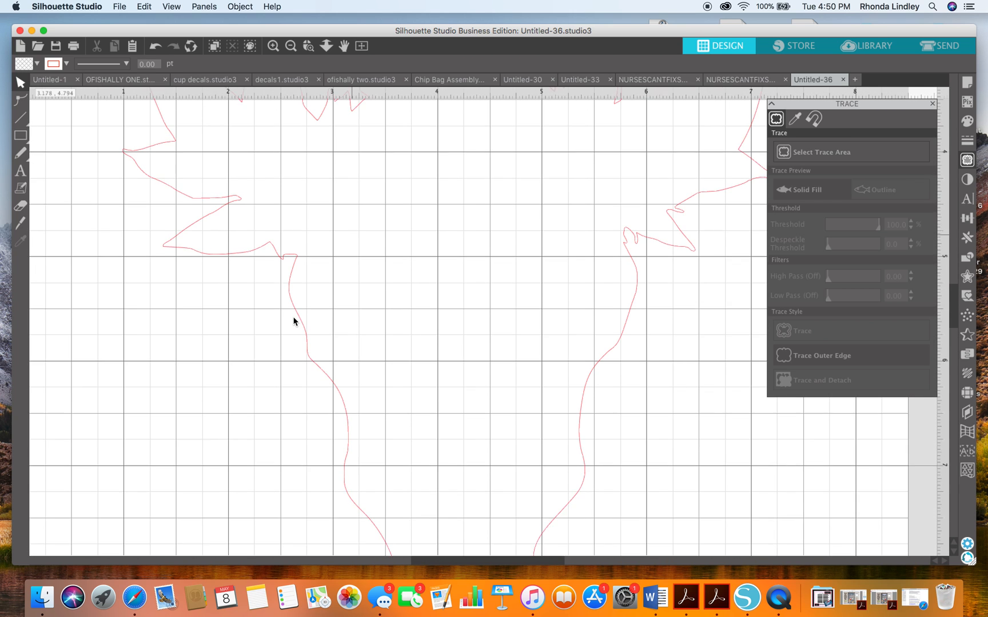
left_click_drag(82, 164, 621, 457)
scroll(621, 458, "down", 1)
scroll(621, 458, "down", 5)
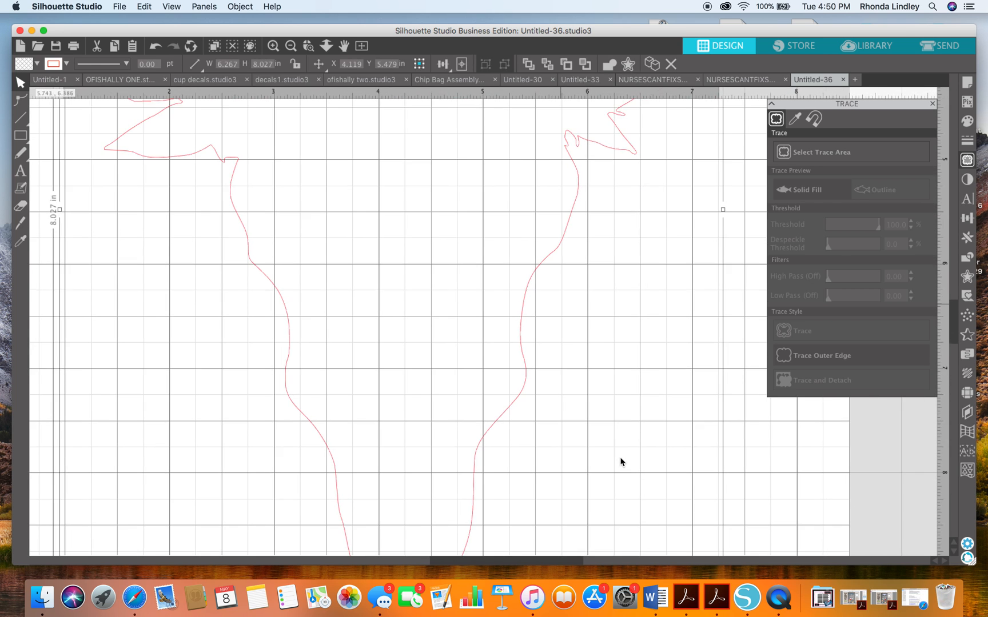
scroll(621, 458, "up", 8)
scroll(621, 458, "right", 1)
scroll(621, 461, "up", 4)
scroll(621, 461, "left", 1)
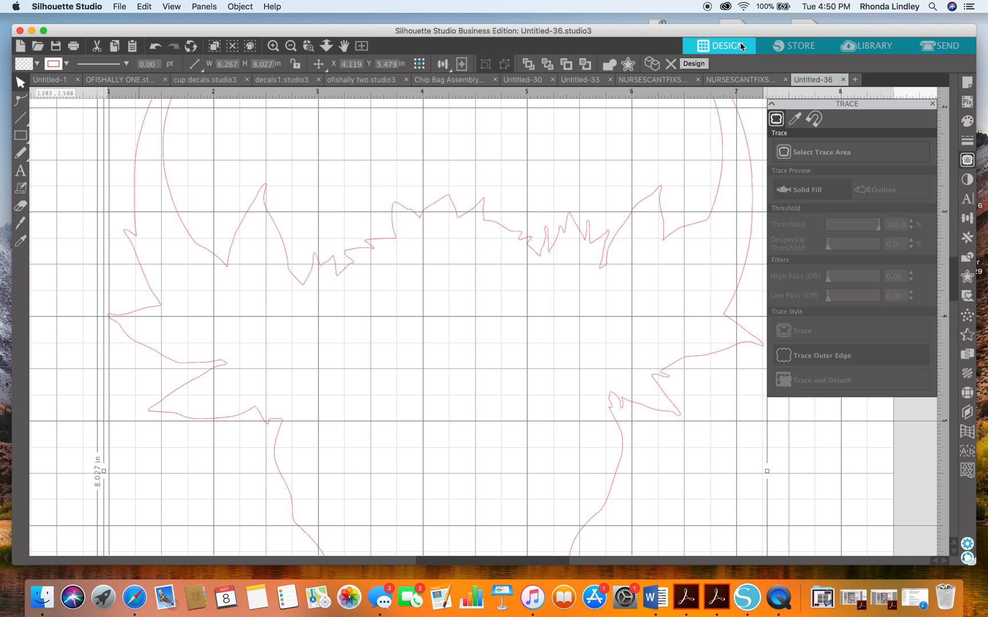
Step: Fit the page to the window and try to place the skull image back over its traced outline by hand
left_click(167, 8)
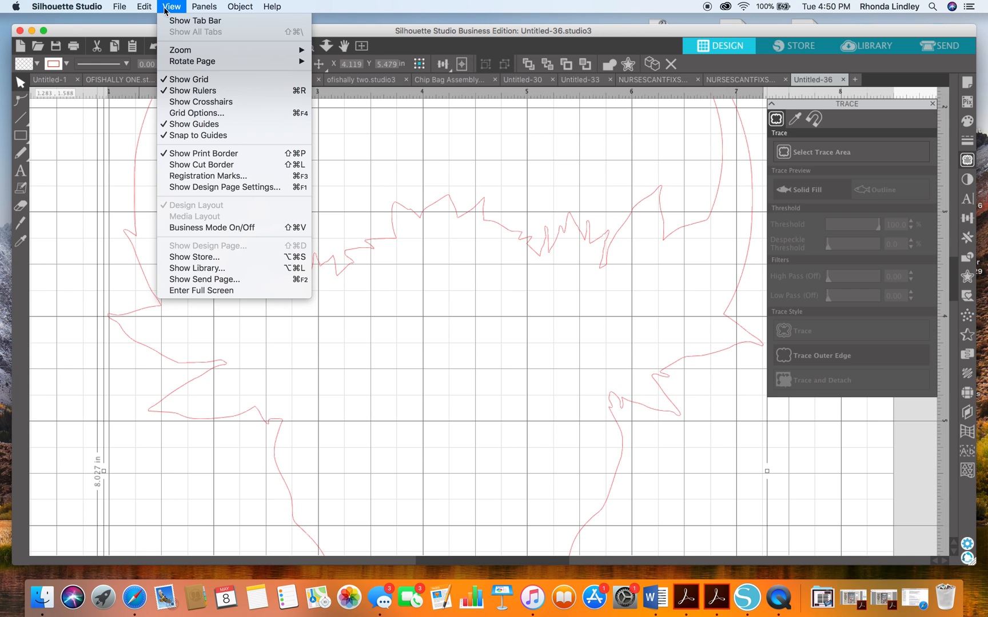
mouse_move(180, 50)
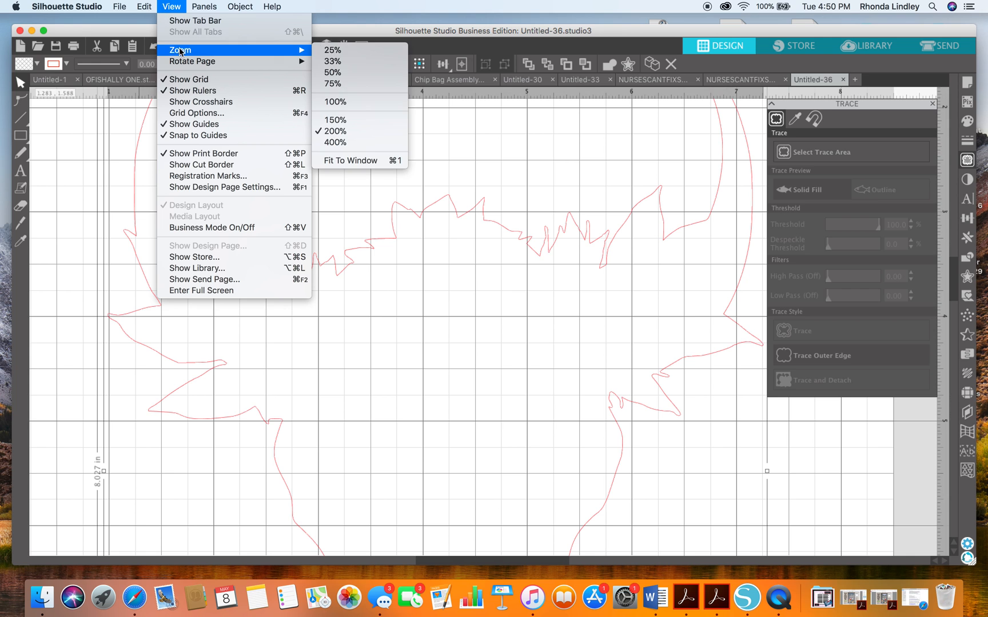
left_click(344, 161)
mouse_move(747, 240)
left_mouse_down()
mouse_move(407, 258)
mouse_move(451, 267)
mouse_move(421, 296)
mouse_move(312, 337)
left_mouse_up()
left_click(496, 296)
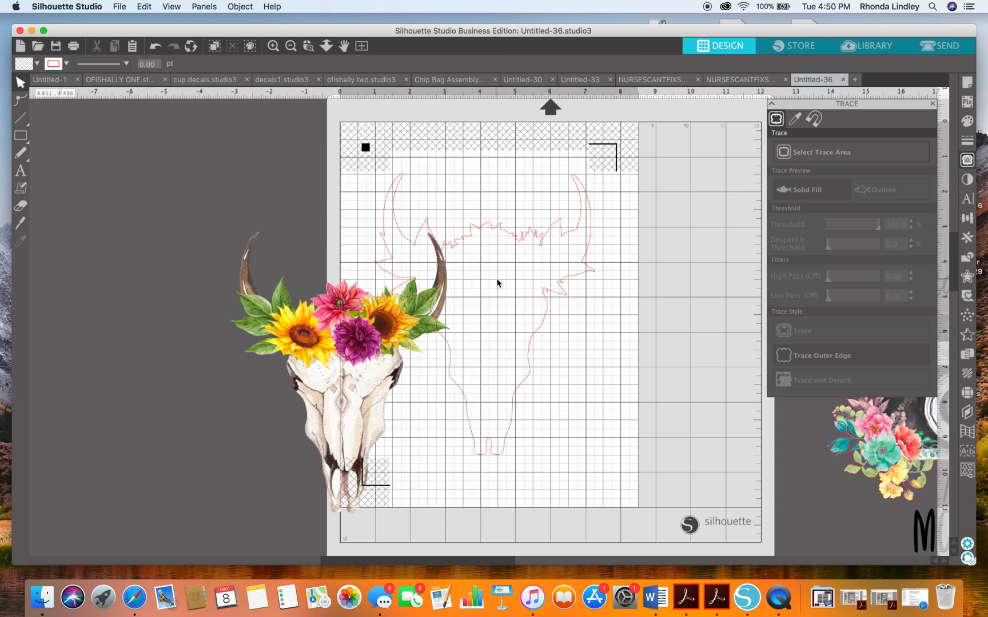
left_click_drag(336, 371, 481, 322)
left_click(255, 237)
Step: Undo the skull image's moves until it is back in its original place on the traced outline
left_click(154, 48)
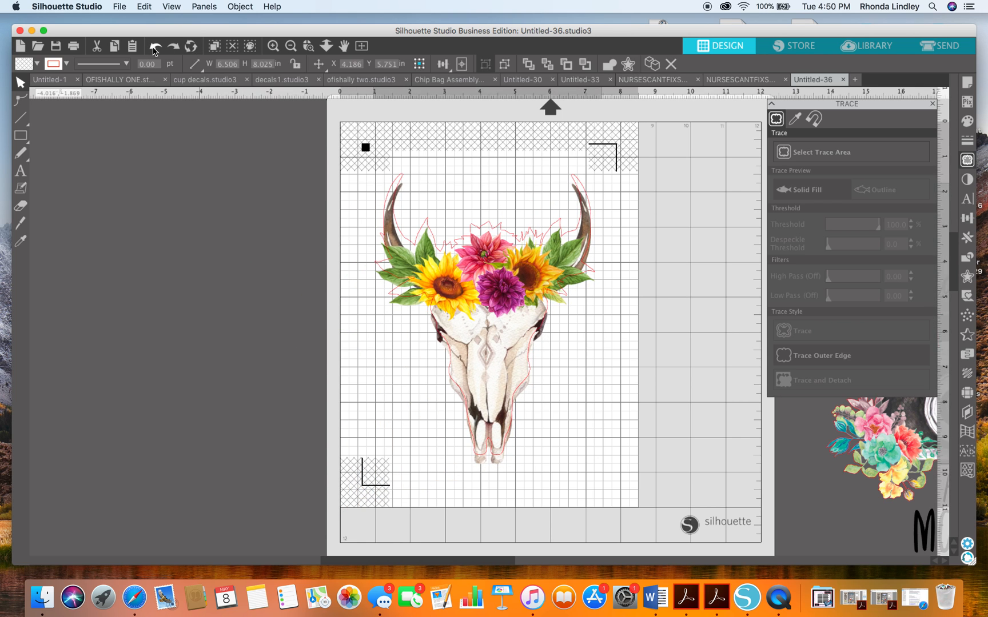
left_click(154, 48)
left_click(154, 48)
left_click(154, 48)
left_click(153, 48)
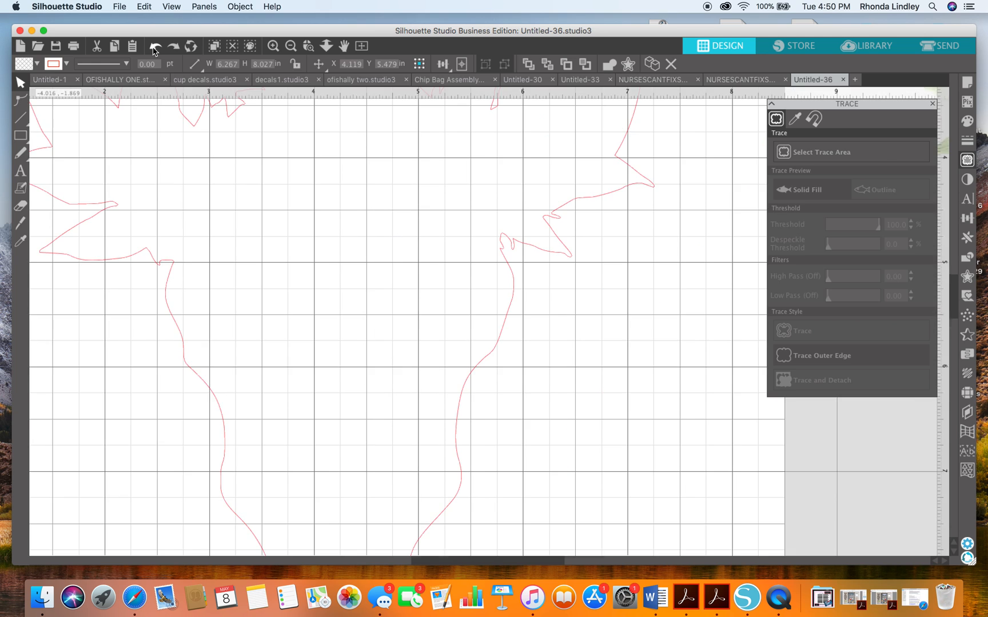
left_click(153, 48)
left_click(153, 48)
left_click(154, 48)
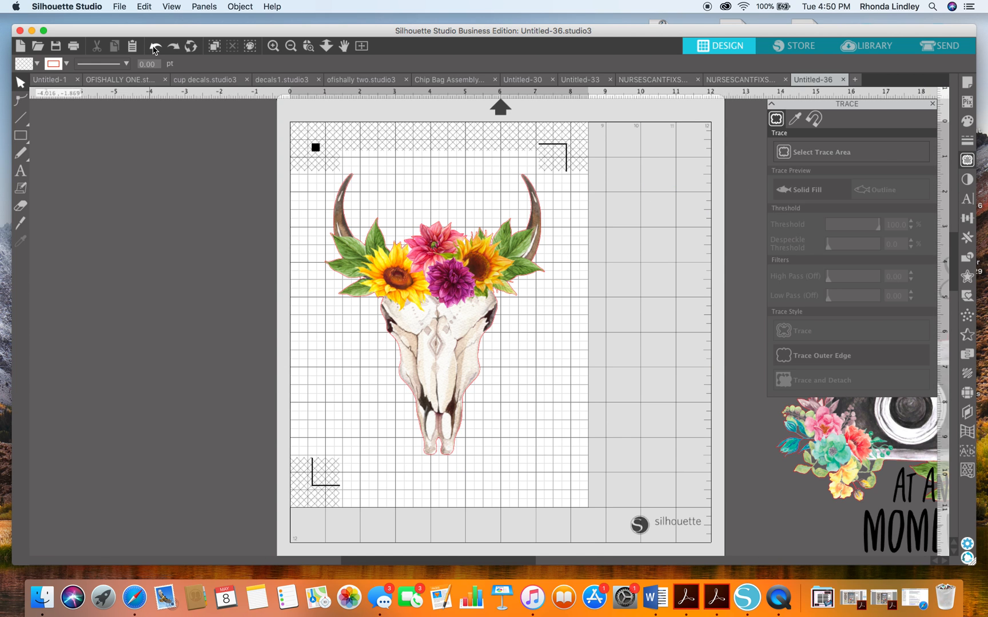
Step: Group the skull image with its traced outline, check the cut lines in the send view, and return to the design view
left_click_drag(214, 248, 538, 420)
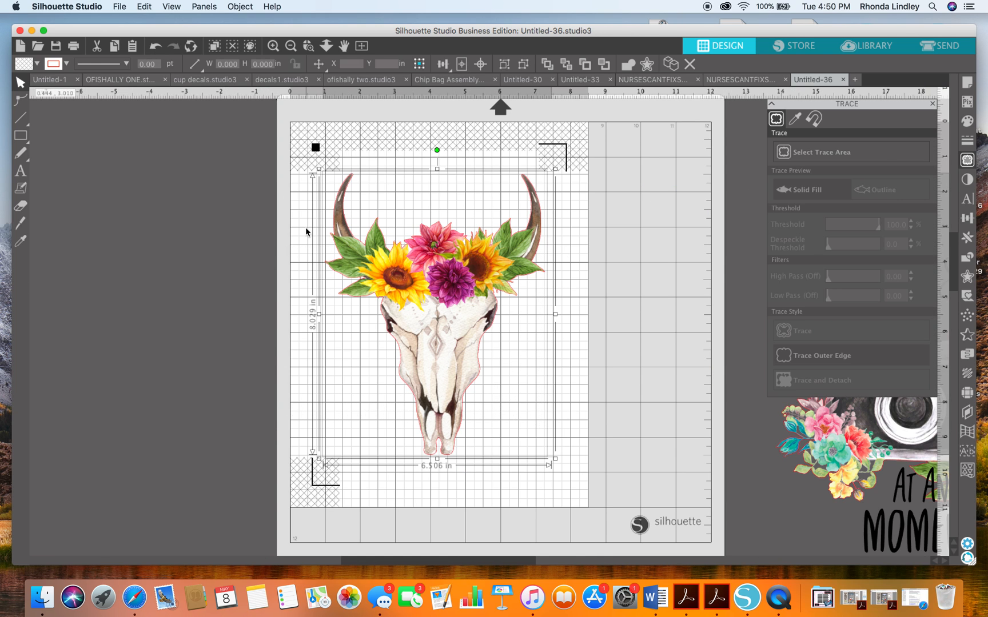
left_click(244, 7)
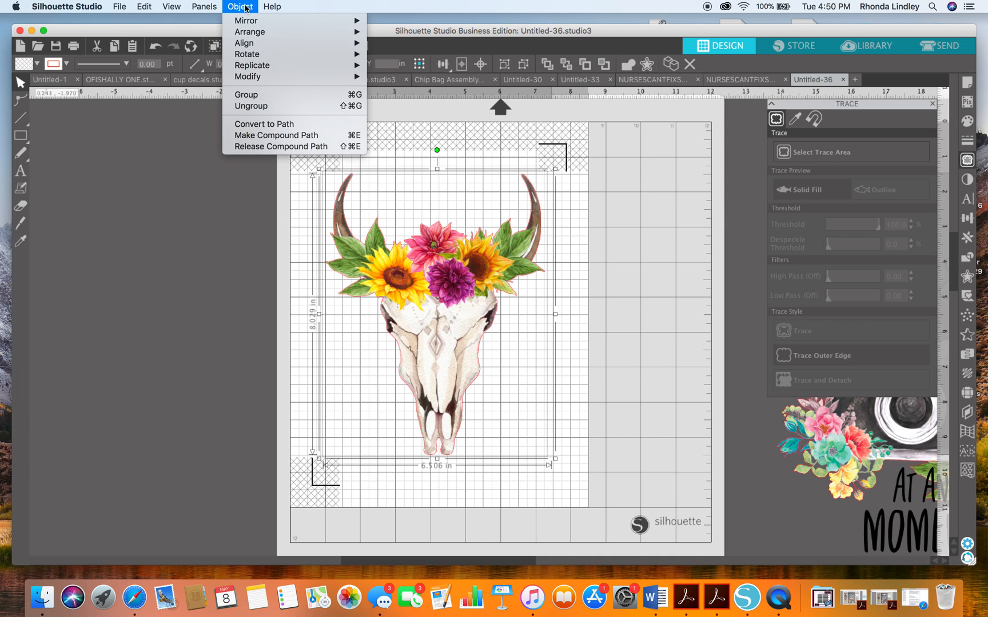
left_click(253, 93)
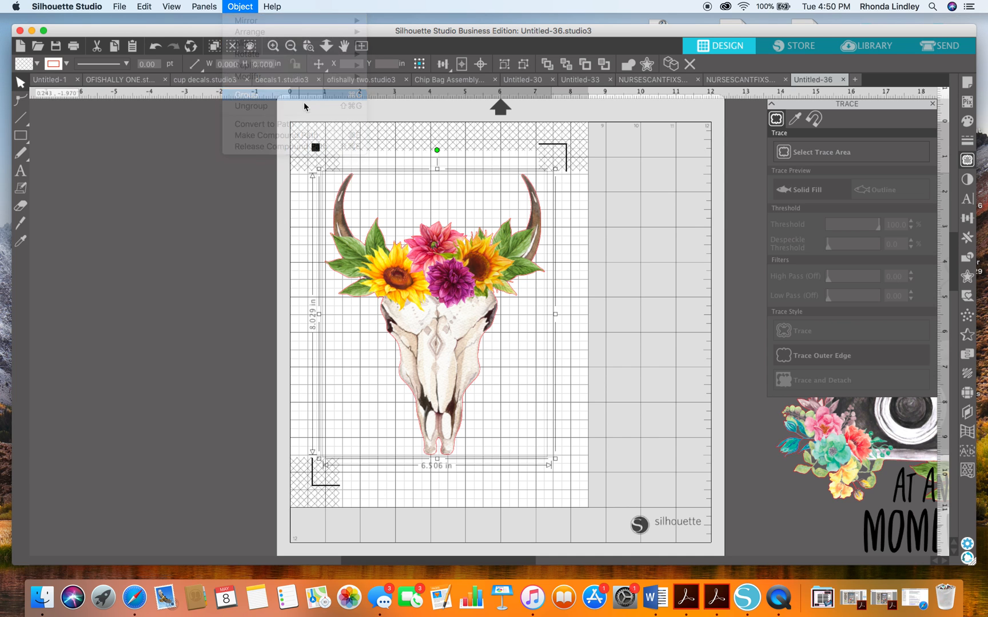
left_click(943, 46)
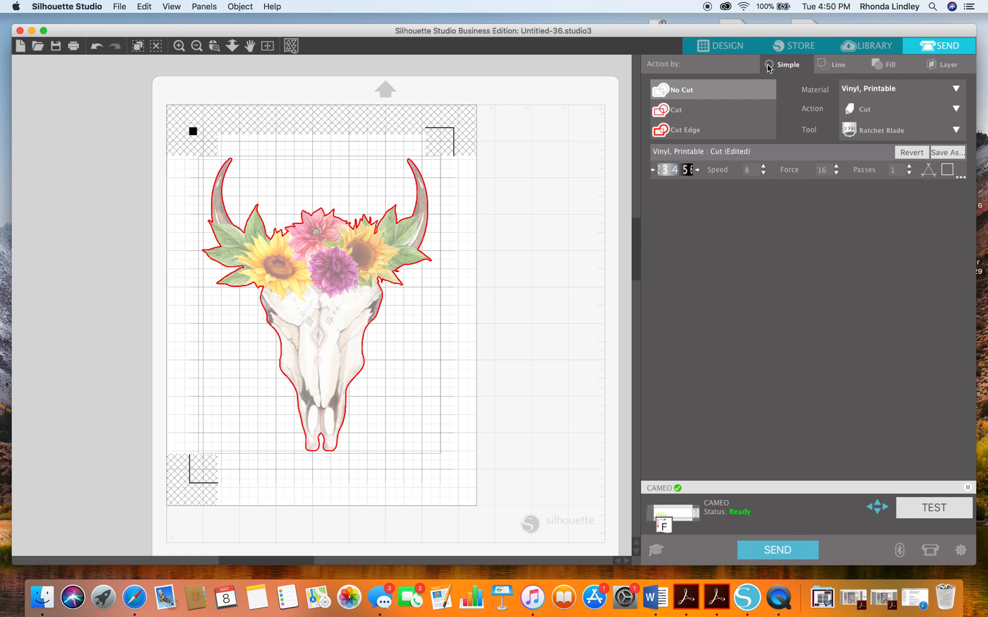
left_click(737, 49)
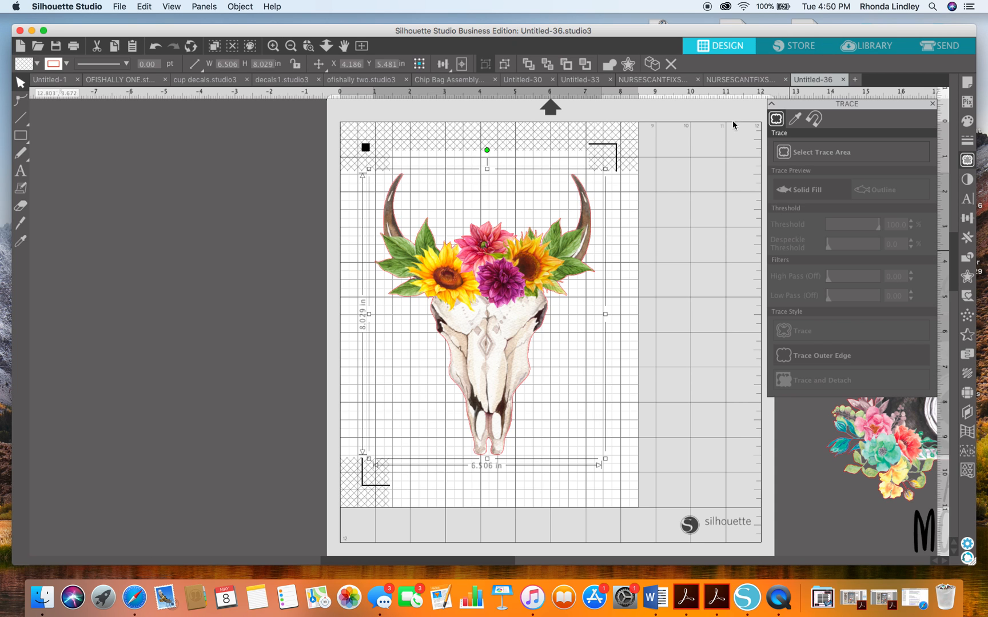
Step: Quit QuickTime Player and replace the name of the unsaved screen recording with one starting with "T"
right_click(779, 596)
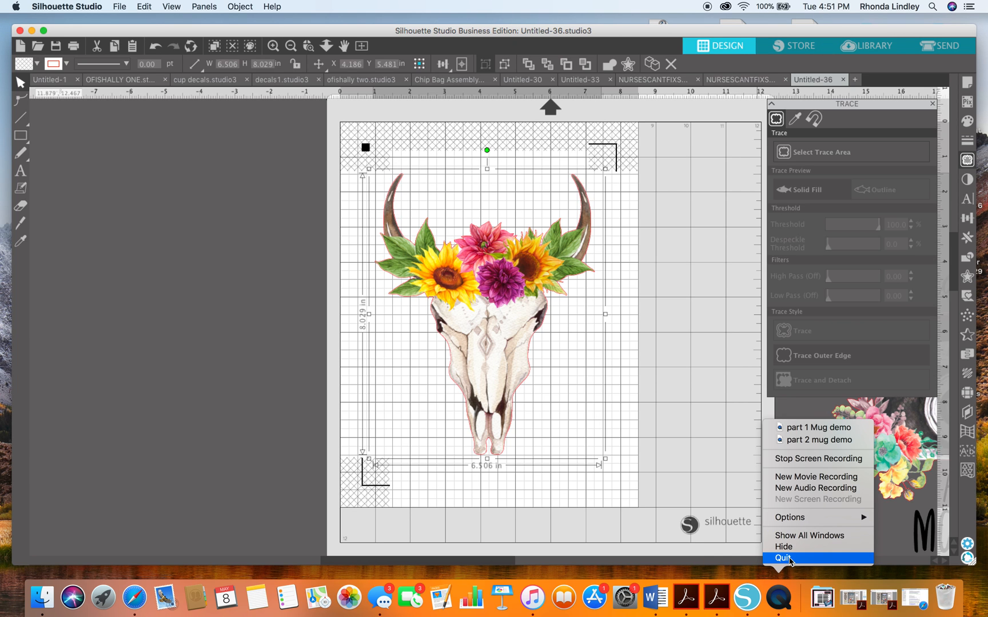
left_click(789, 559)
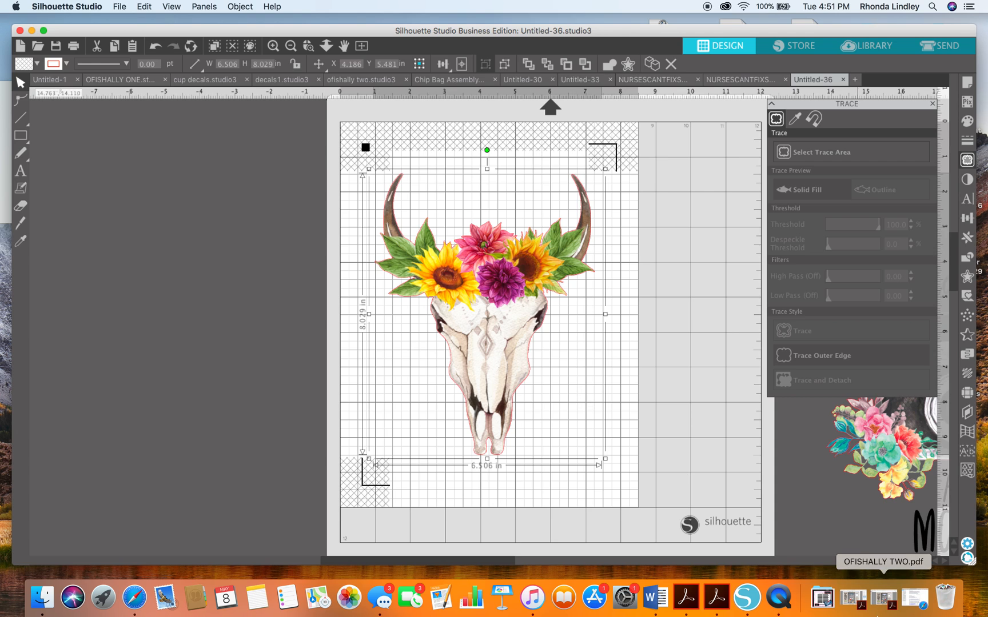
left_click(779, 596)
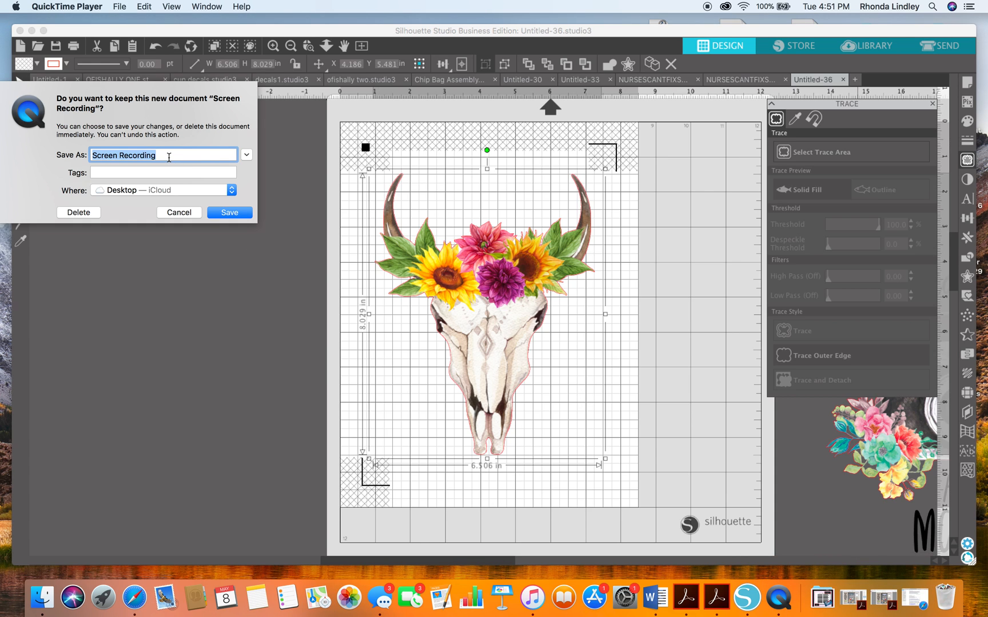
key("BackSpace")
type("T")
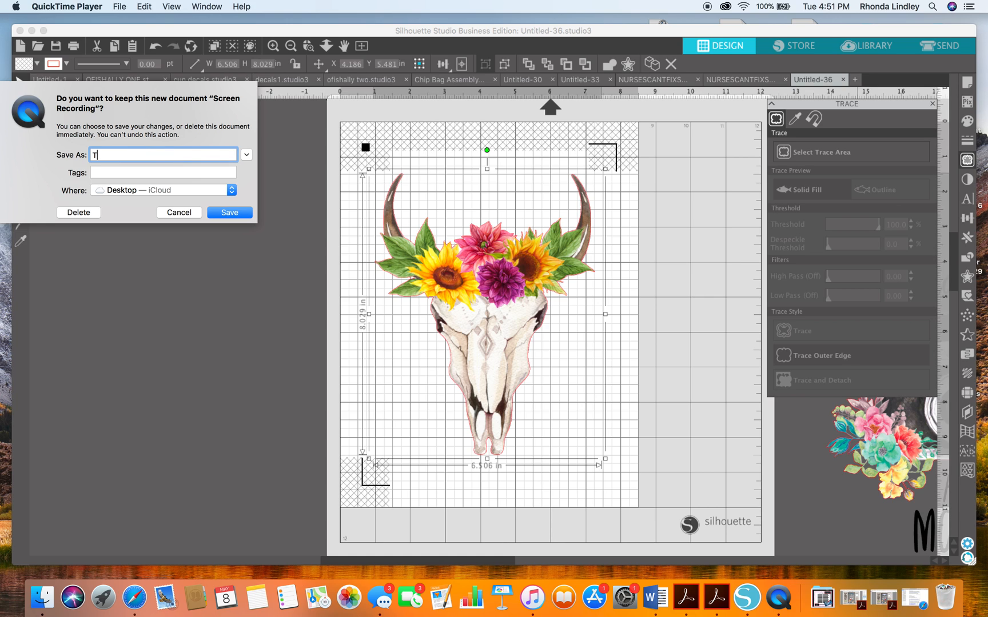